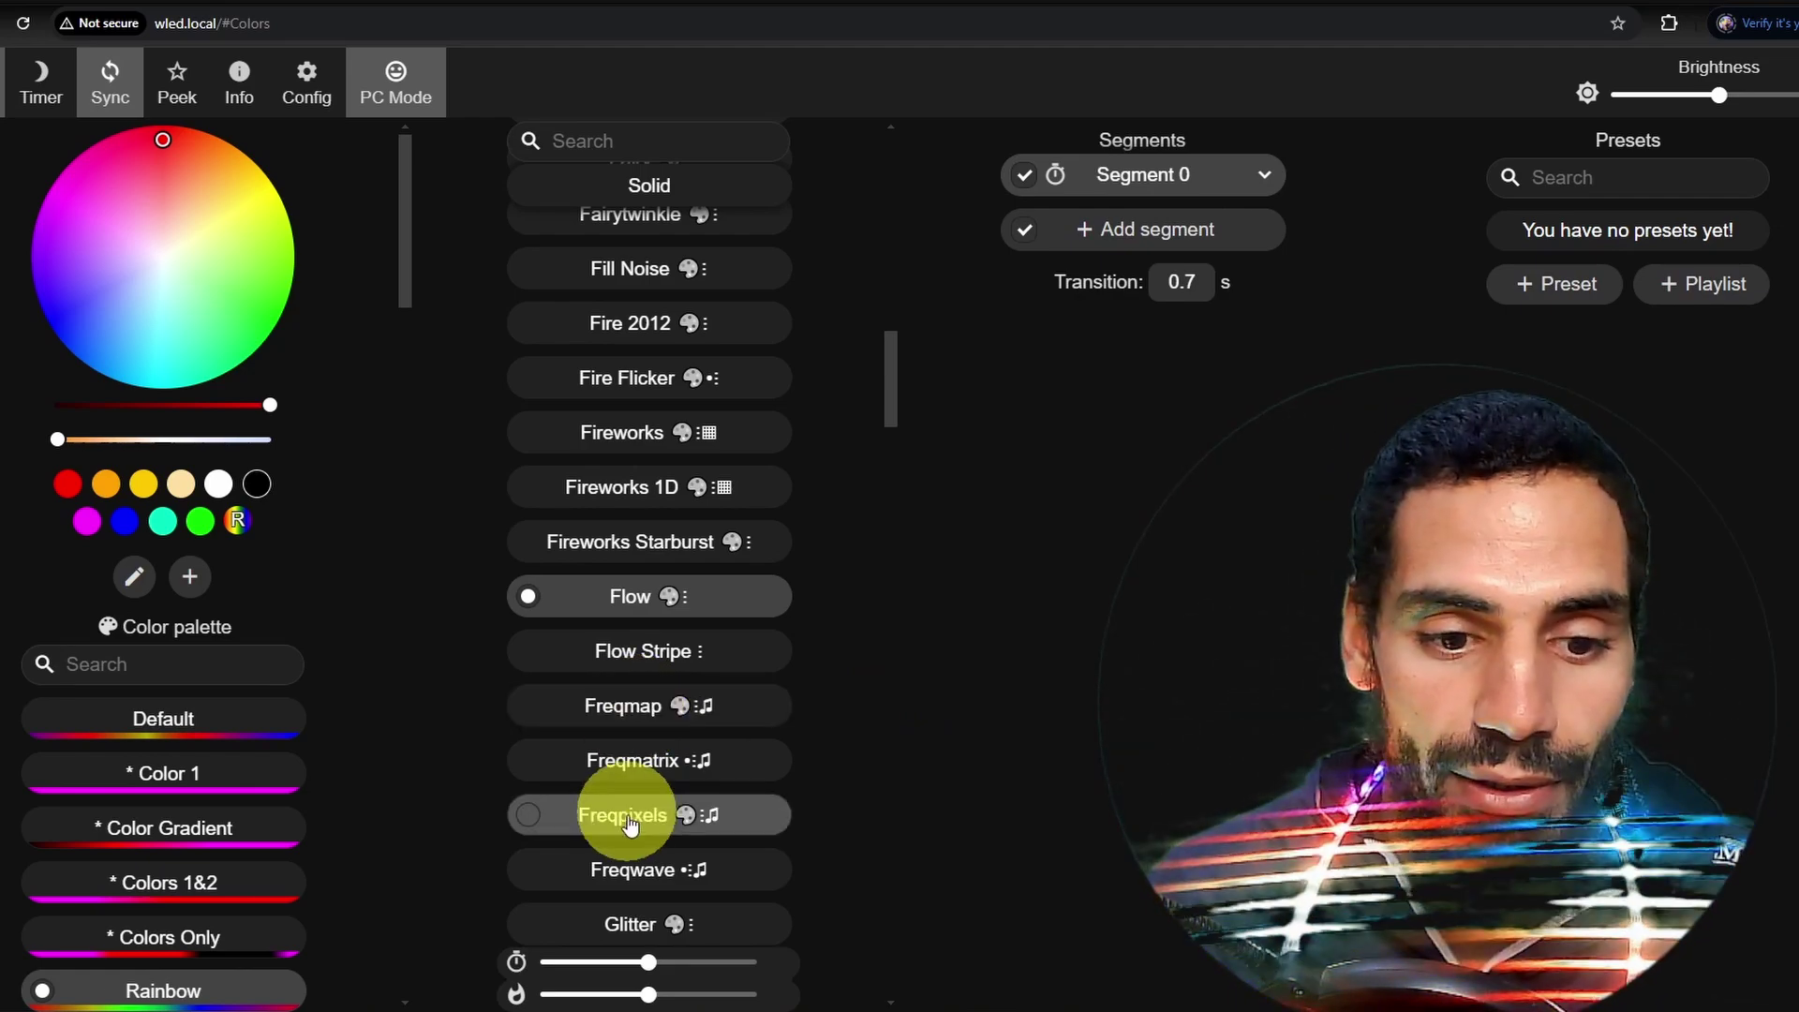
- Try the Lake and then the Lighthouse effects on the strip
{"action": "scroll", "coordinate": [621, 754], "scroll_direction": "down", "scroll_amount": 4}
{"action": "scroll", "coordinate": [642, 754], "scroll_direction": "down", "scroll_amount": 4}
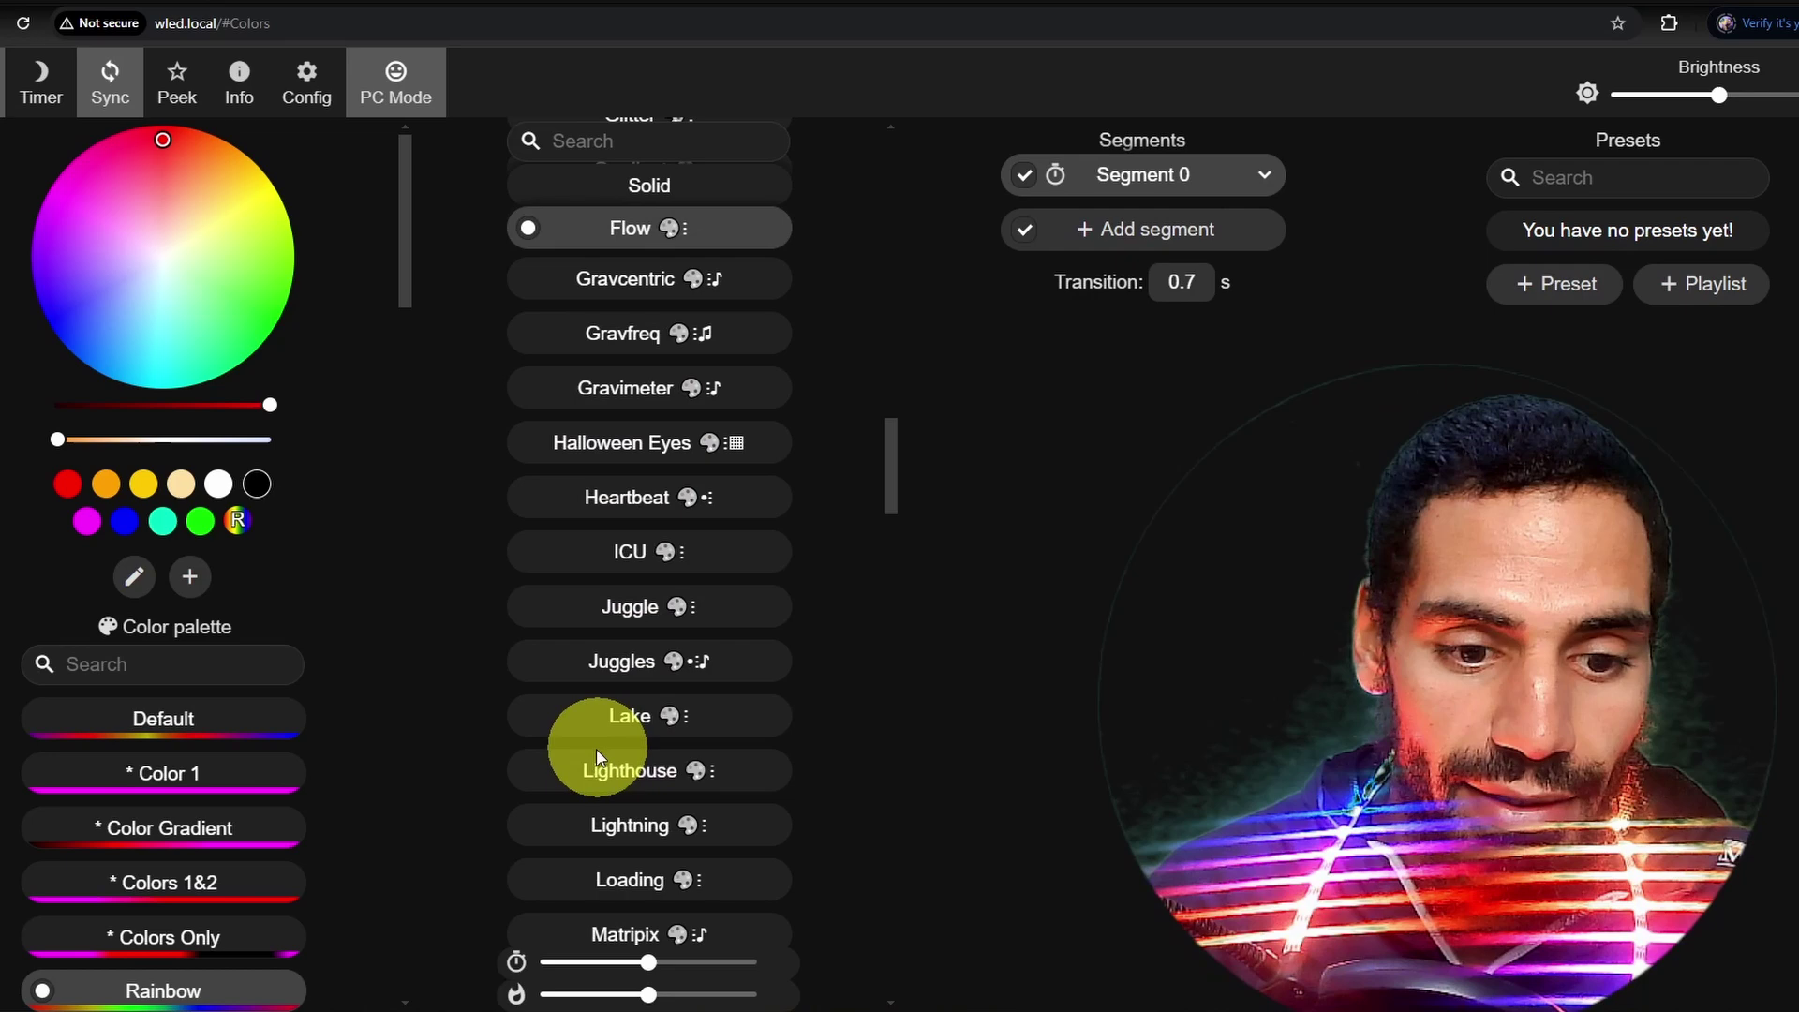
{"action": "left_click", "coordinate": [634, 732]}
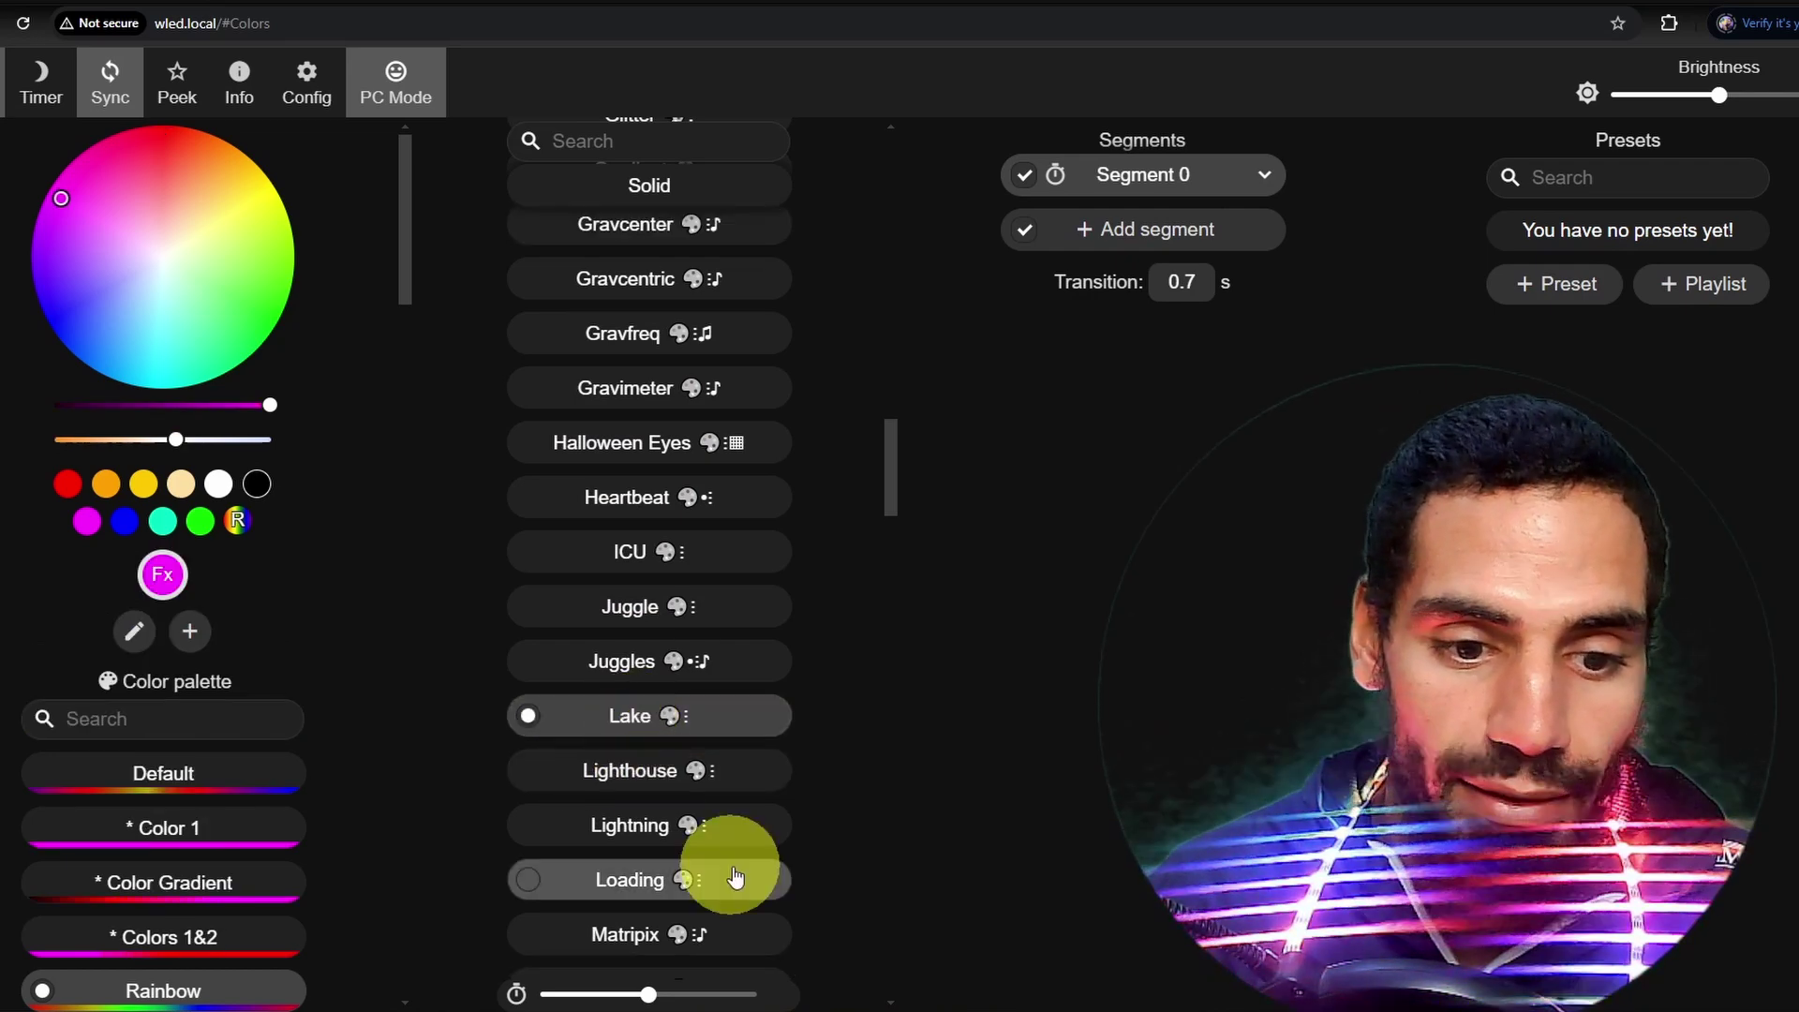
{"action": "scroll", "coordinate": [698, 855], "scroll_direction": "down", "scroll_amount": 4}
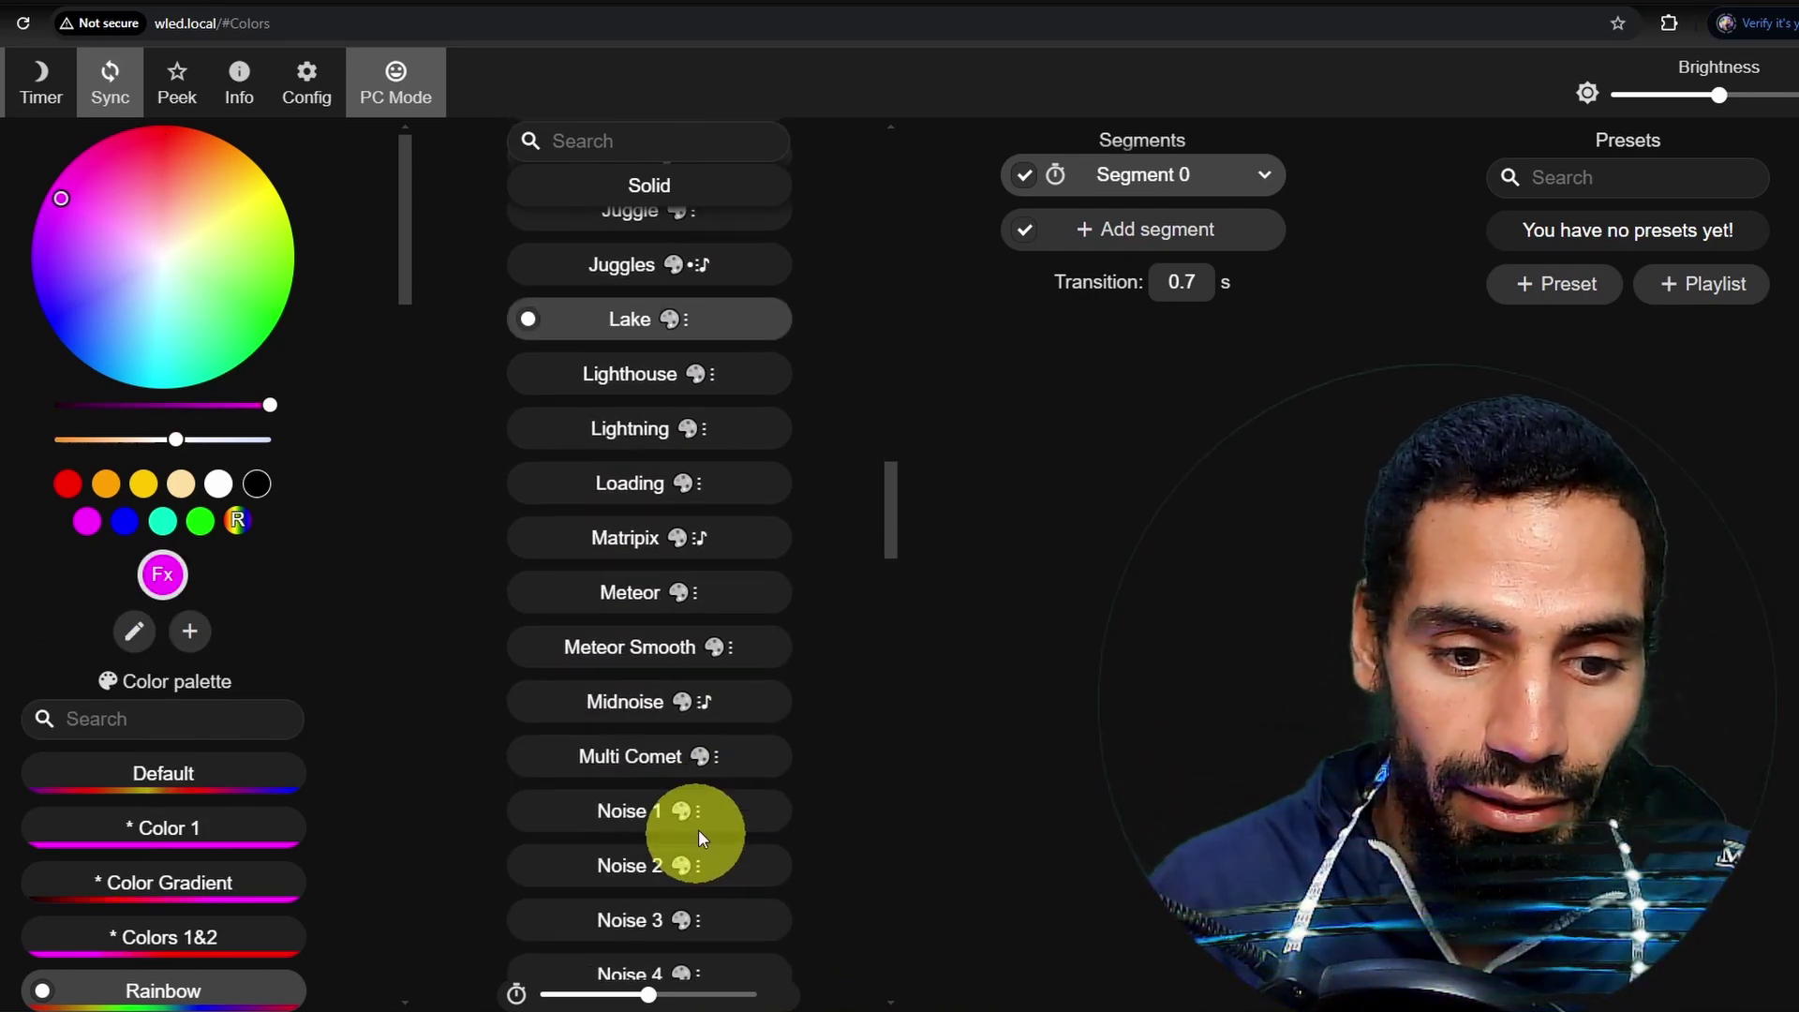
{"action": "left_click", "coordinate": [638, 366]}
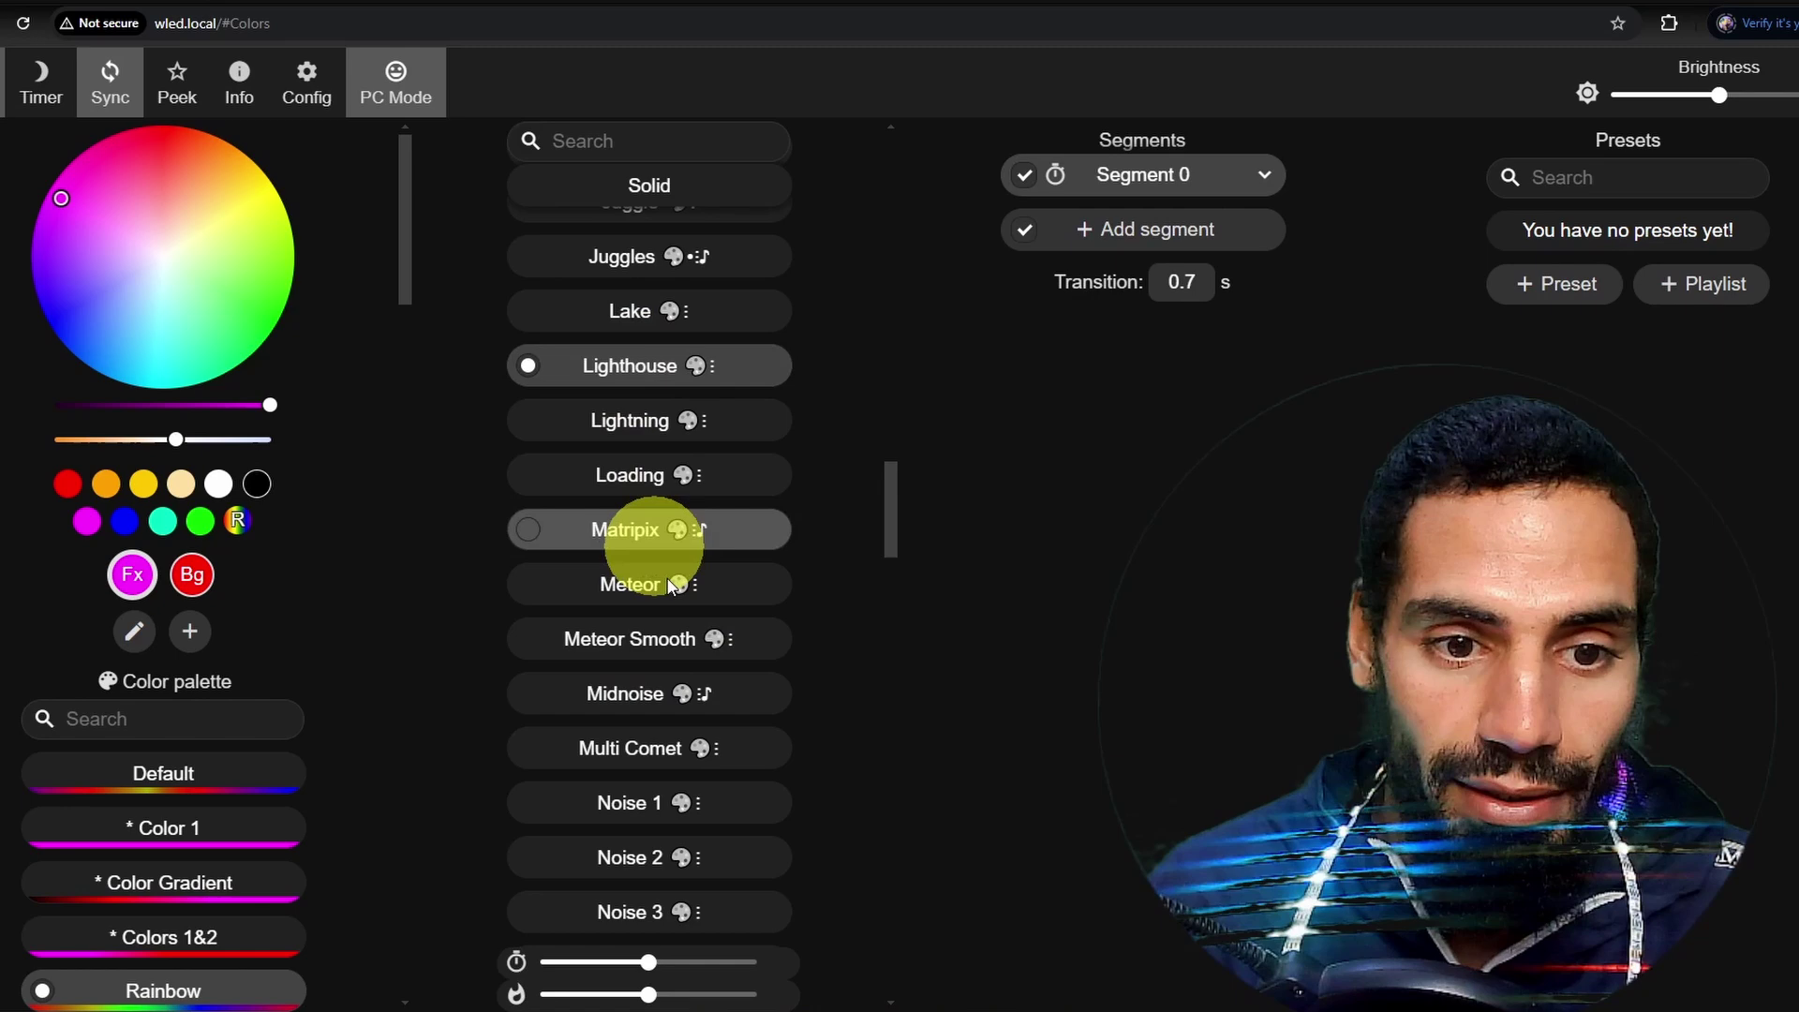
- Switch the strip to the Solid effect and pick a new hue on the colour wheel
{"action": "scroll", "coordinate": [703, 872], "scroll_direction": "up", "scroll_amount": 4}
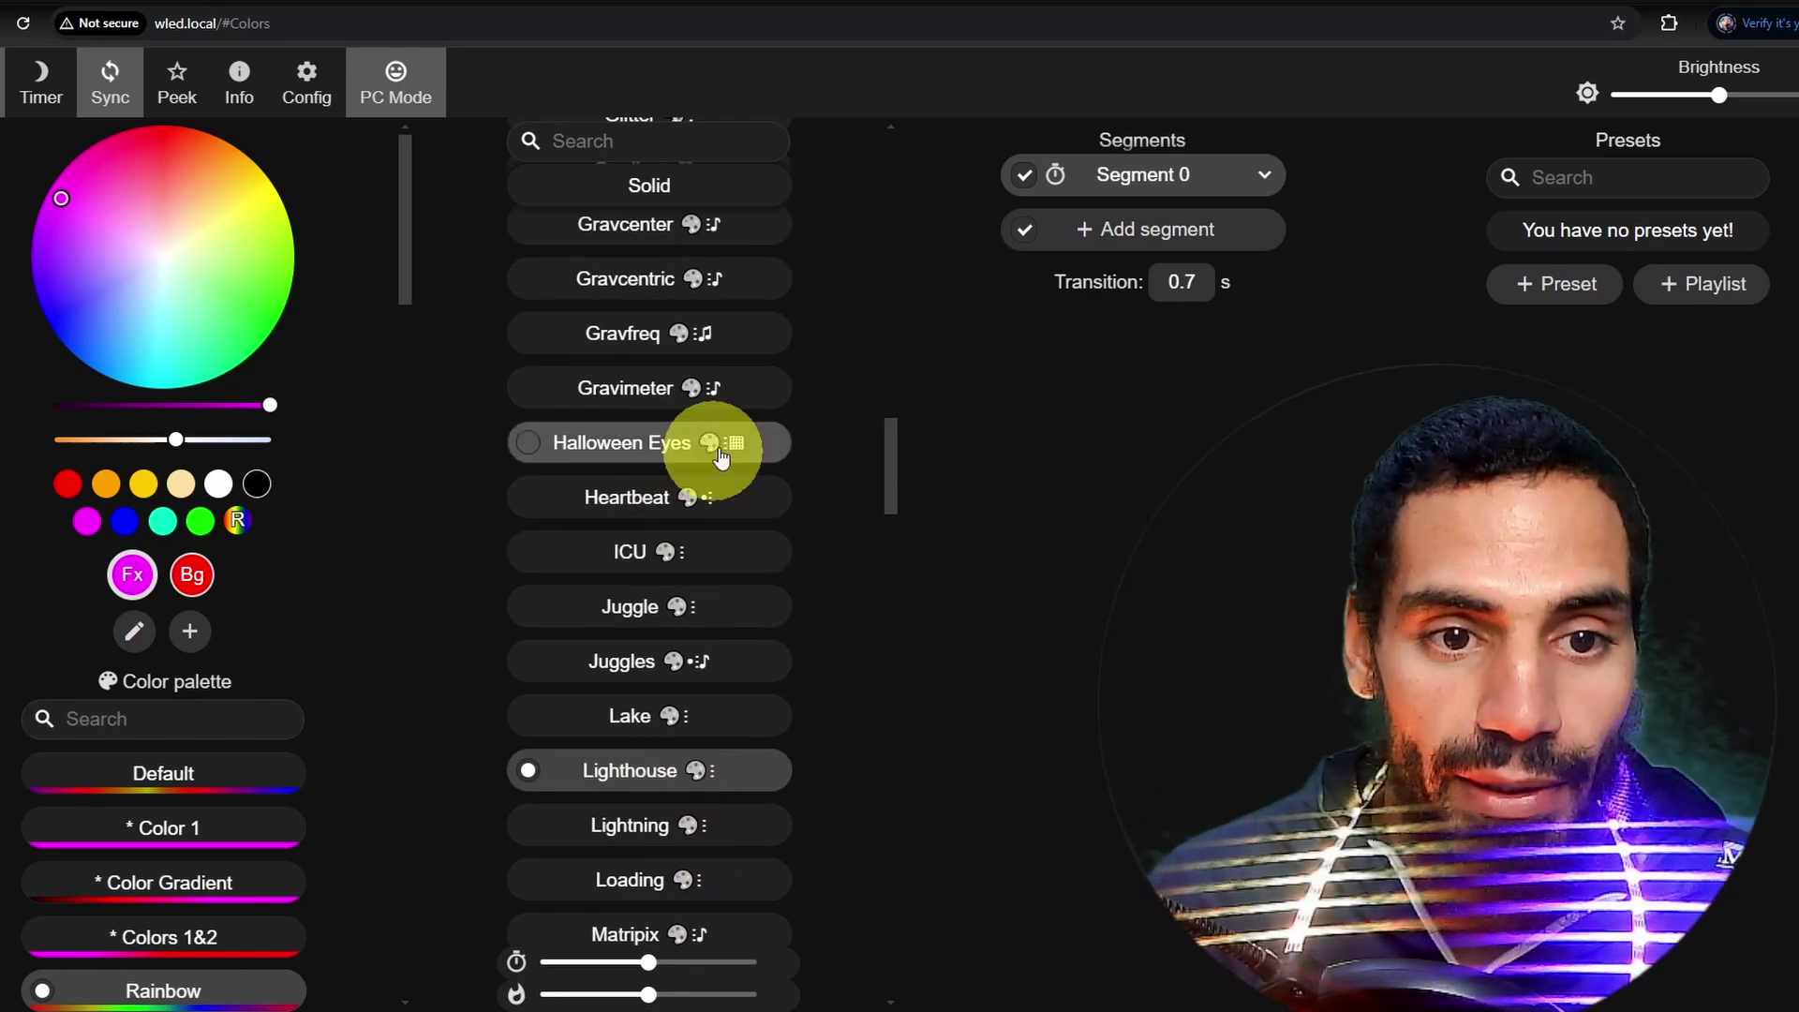
{"action": "left_click", "coordinate": [659, 188]}
{"action": "left_click", "coordinate": [117, 195]}
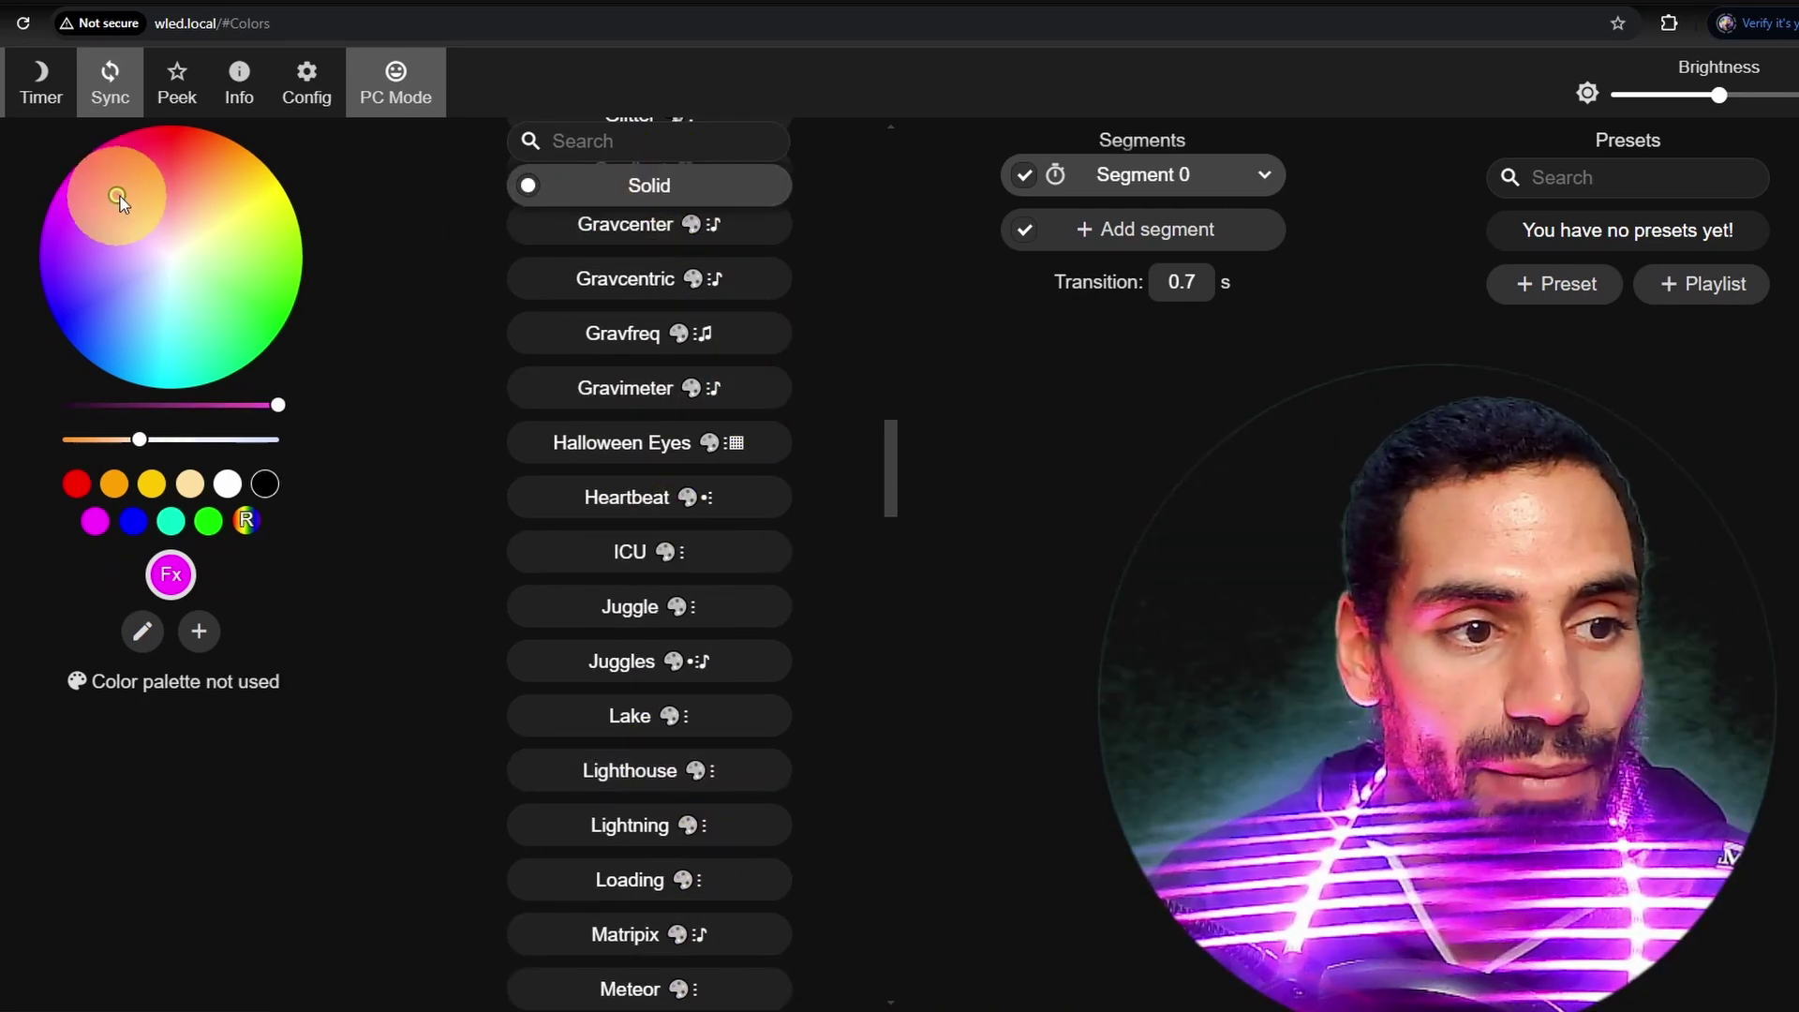
{"action": "left_click_drag", "start_coordinate": [98, 206], "coordinate": [112, 261]}
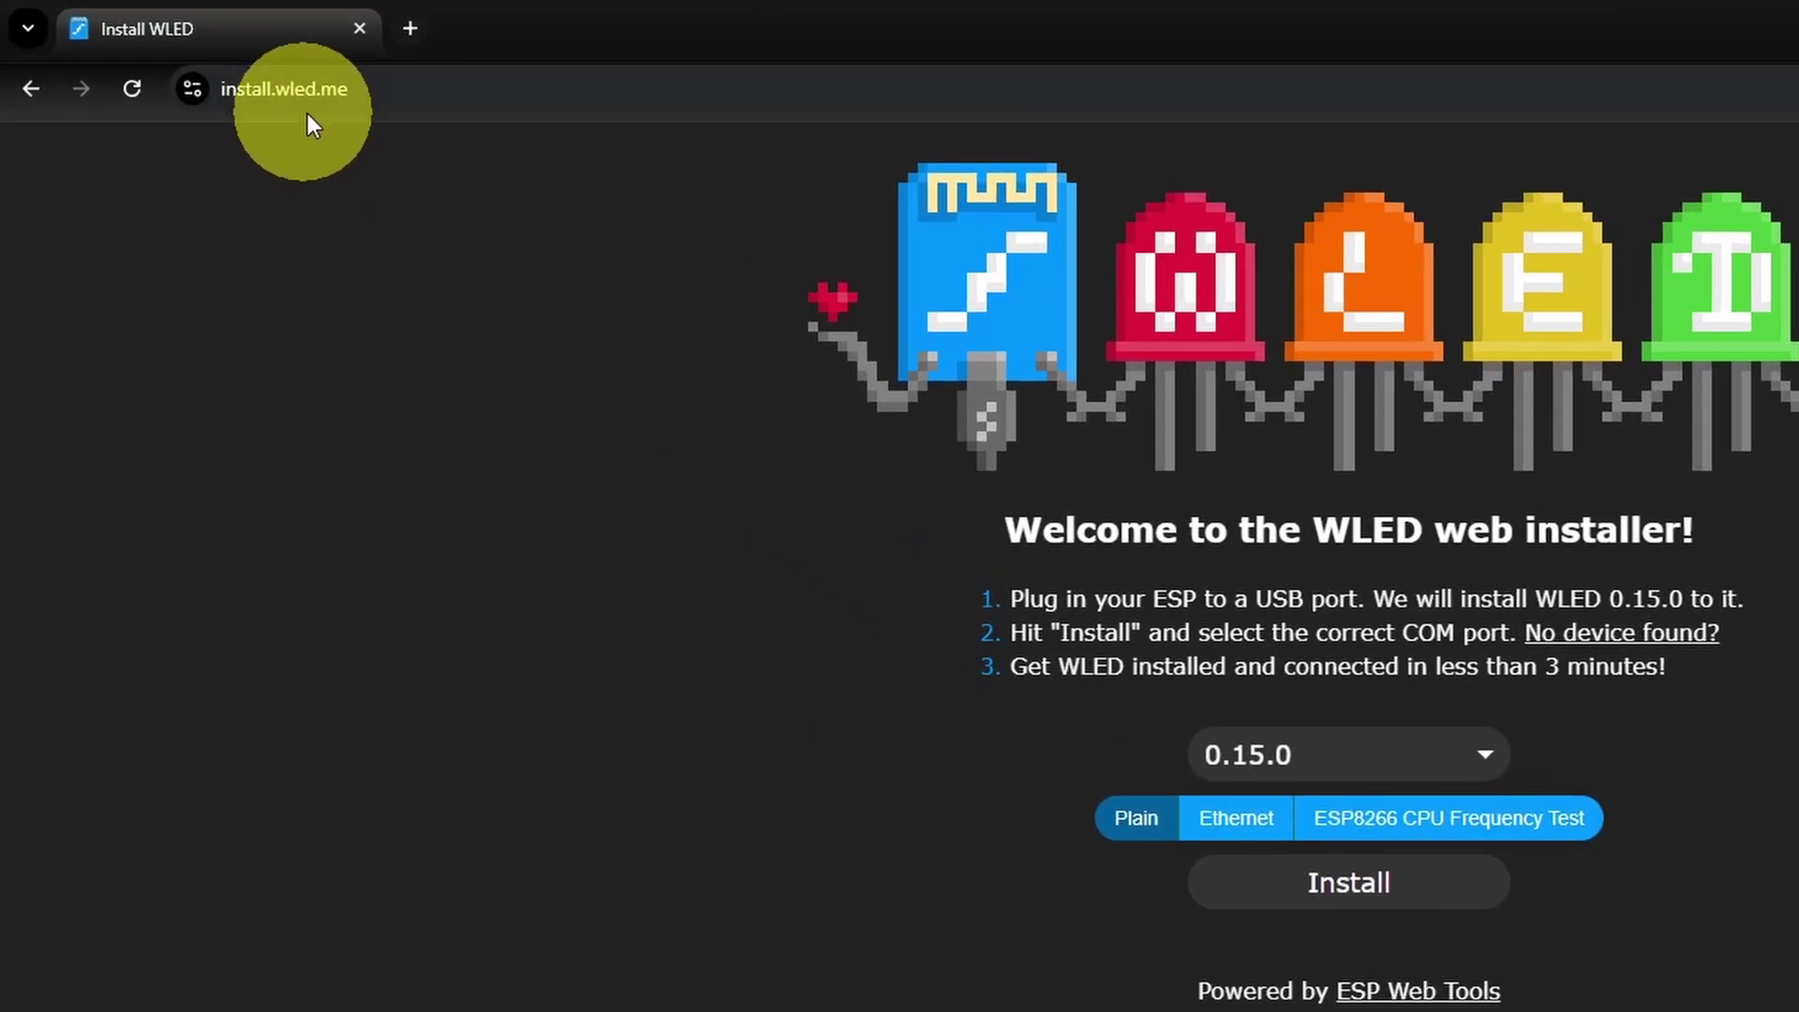
- Keep firmware 0.15.0, start Install, then dismiss the port chooser without connecting
{"action": "left_click", "coordinate": [410, 91]}
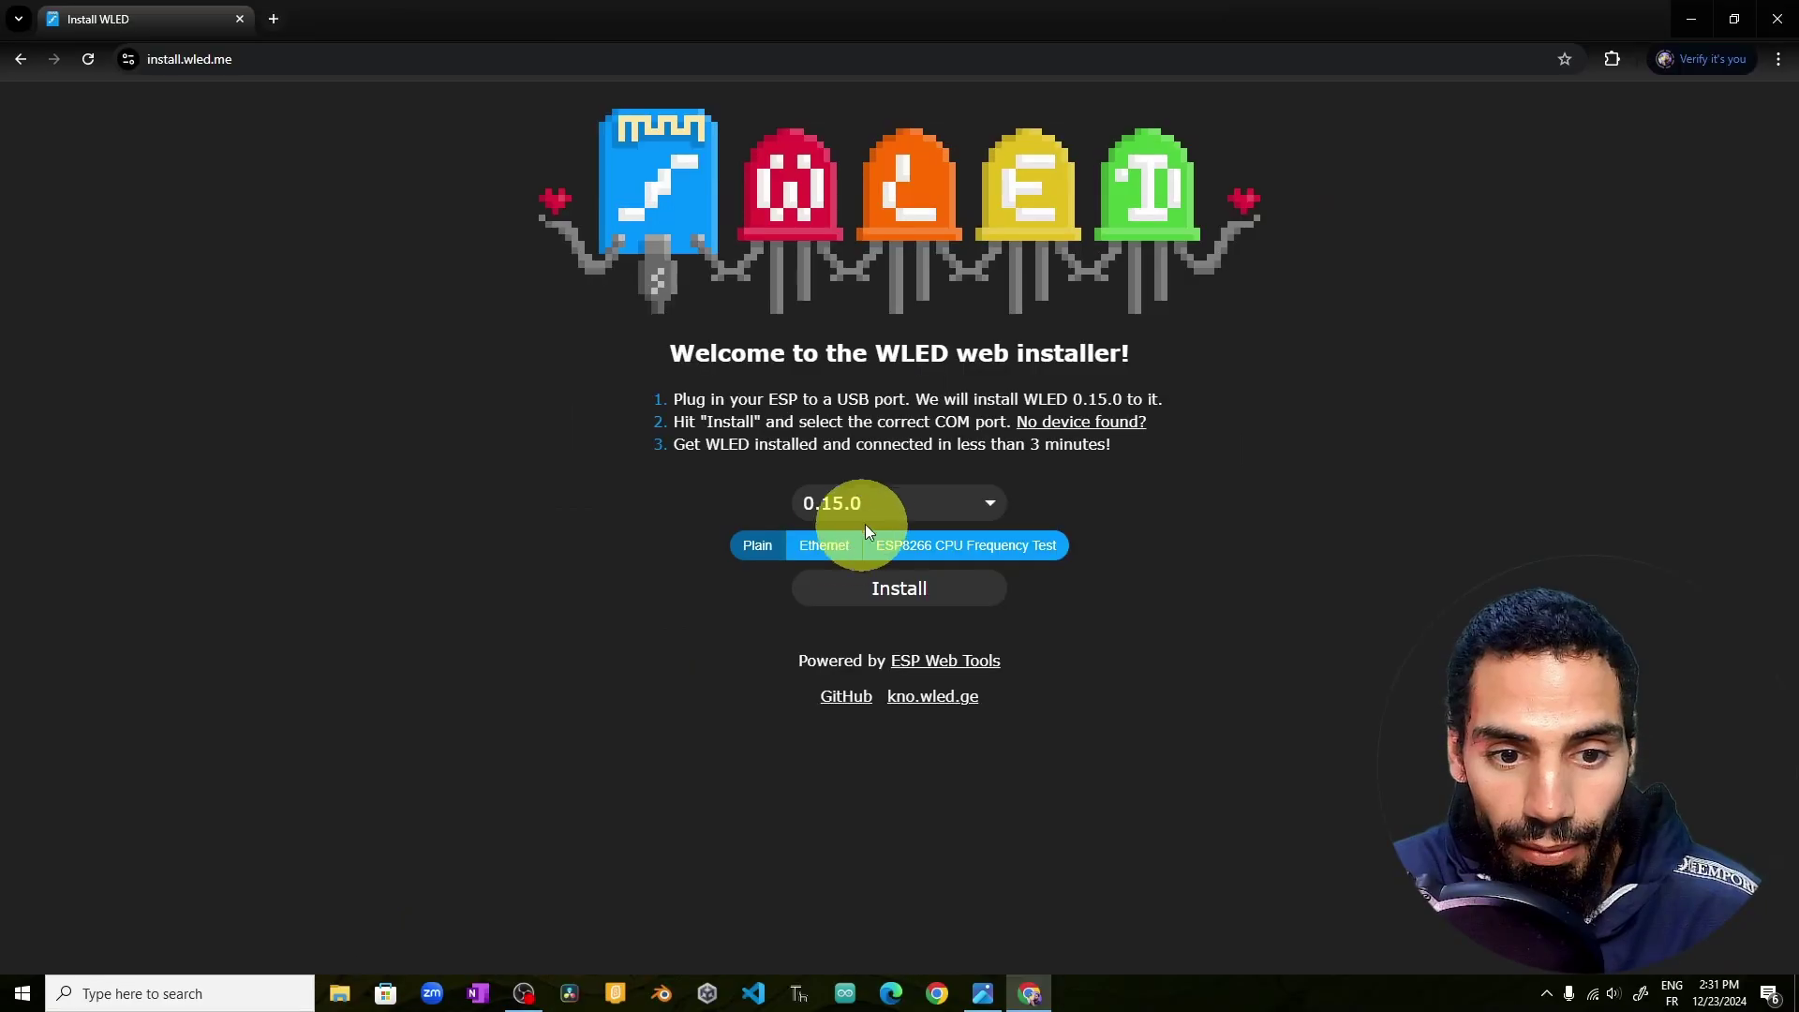
{"action": "left_click", "coordinate": [885, 765]}
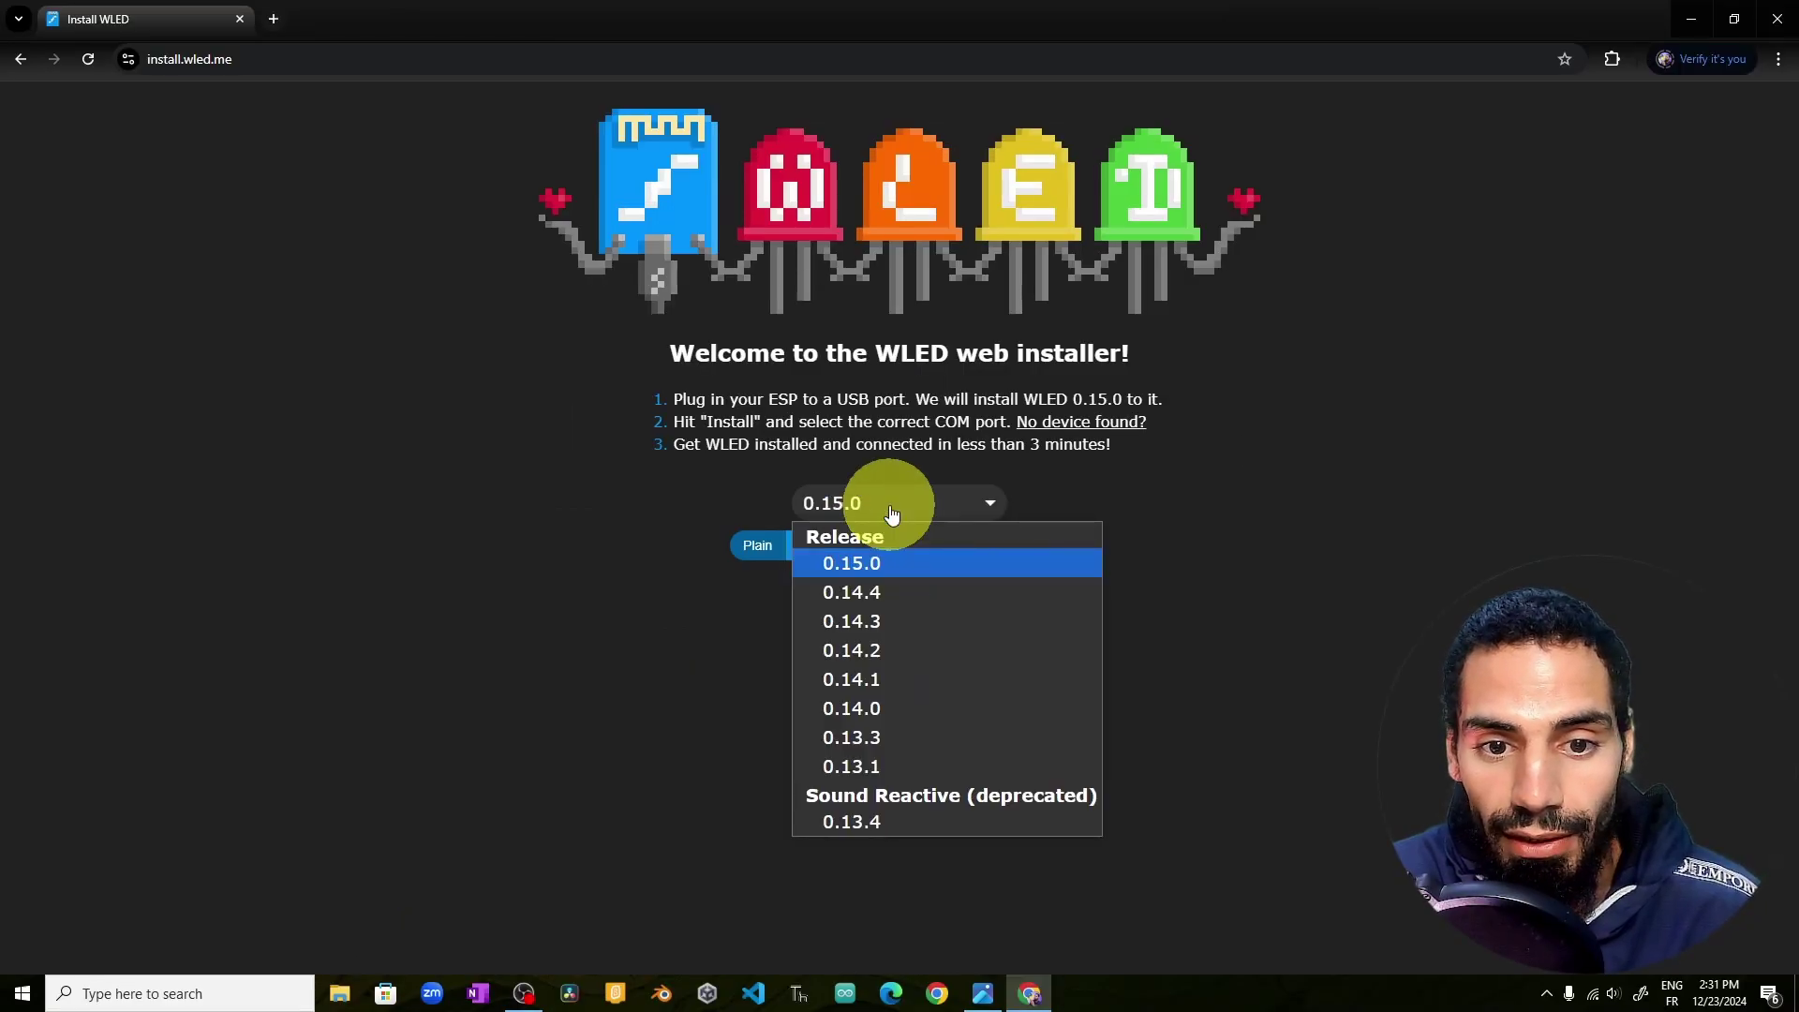
{"action": "left_click", "coordinate": [879, 562]}
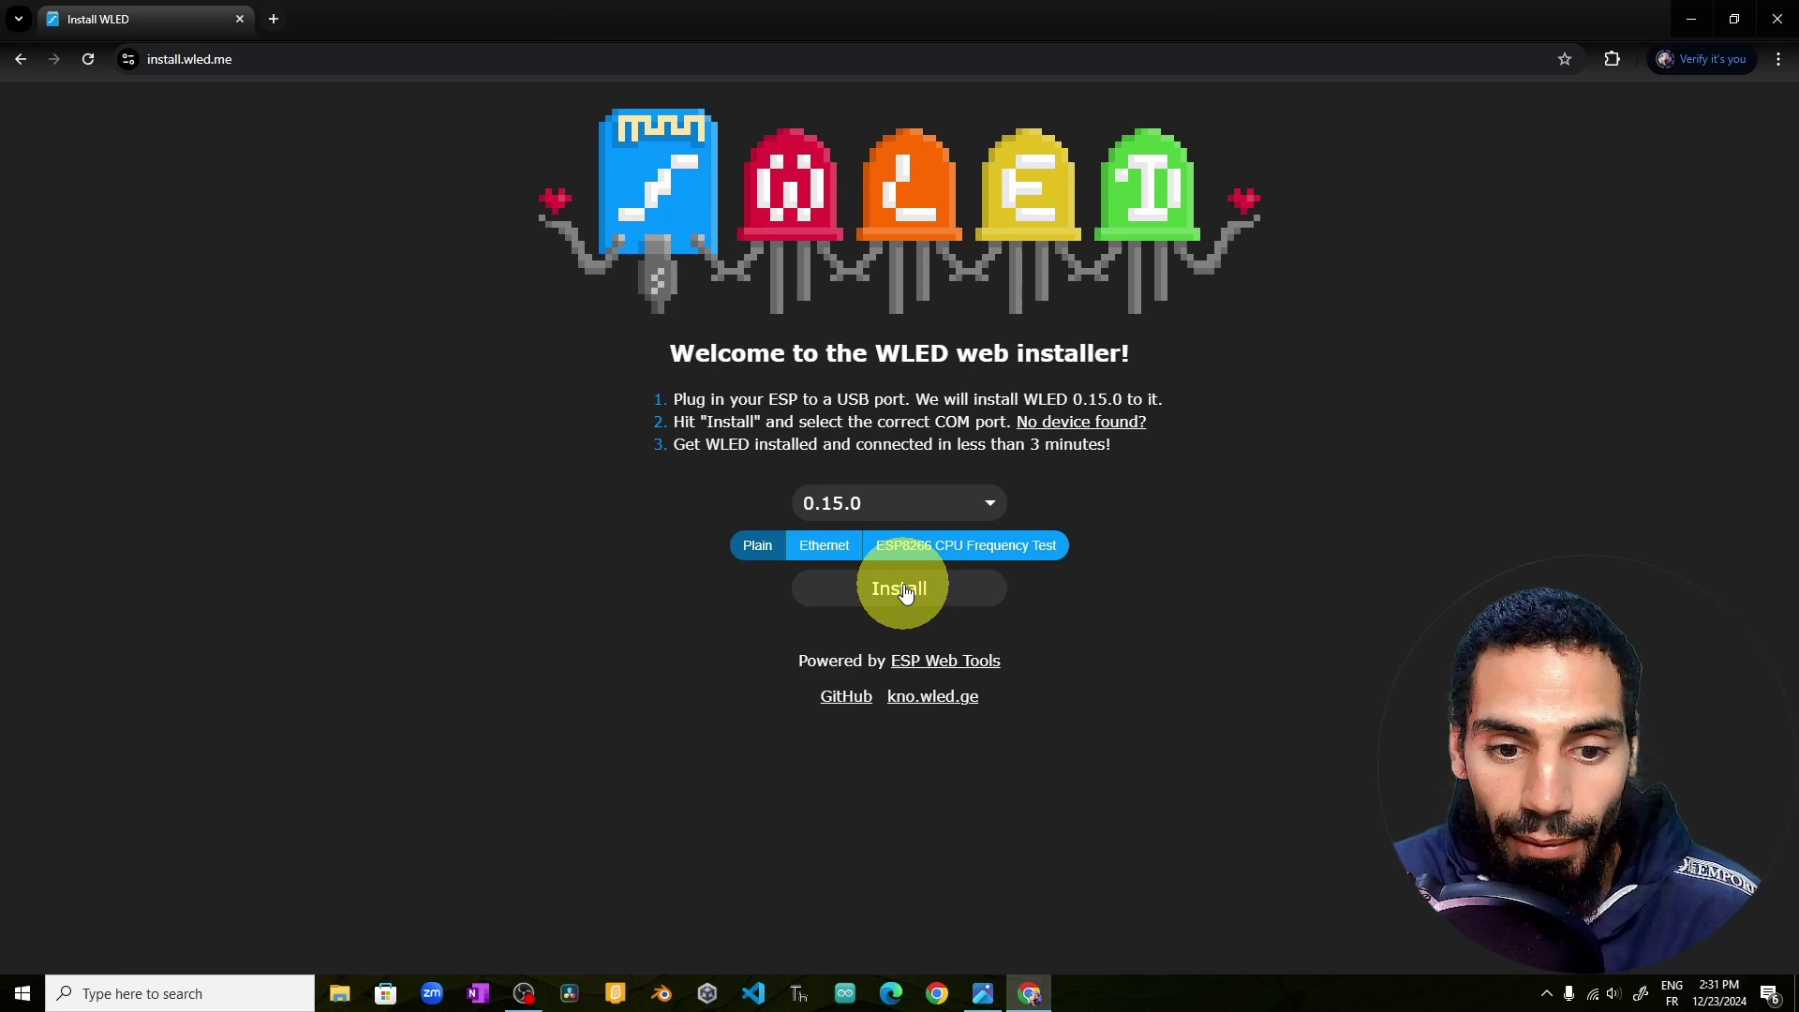
{"action": "left_click", "coordinate": [904, 592]}
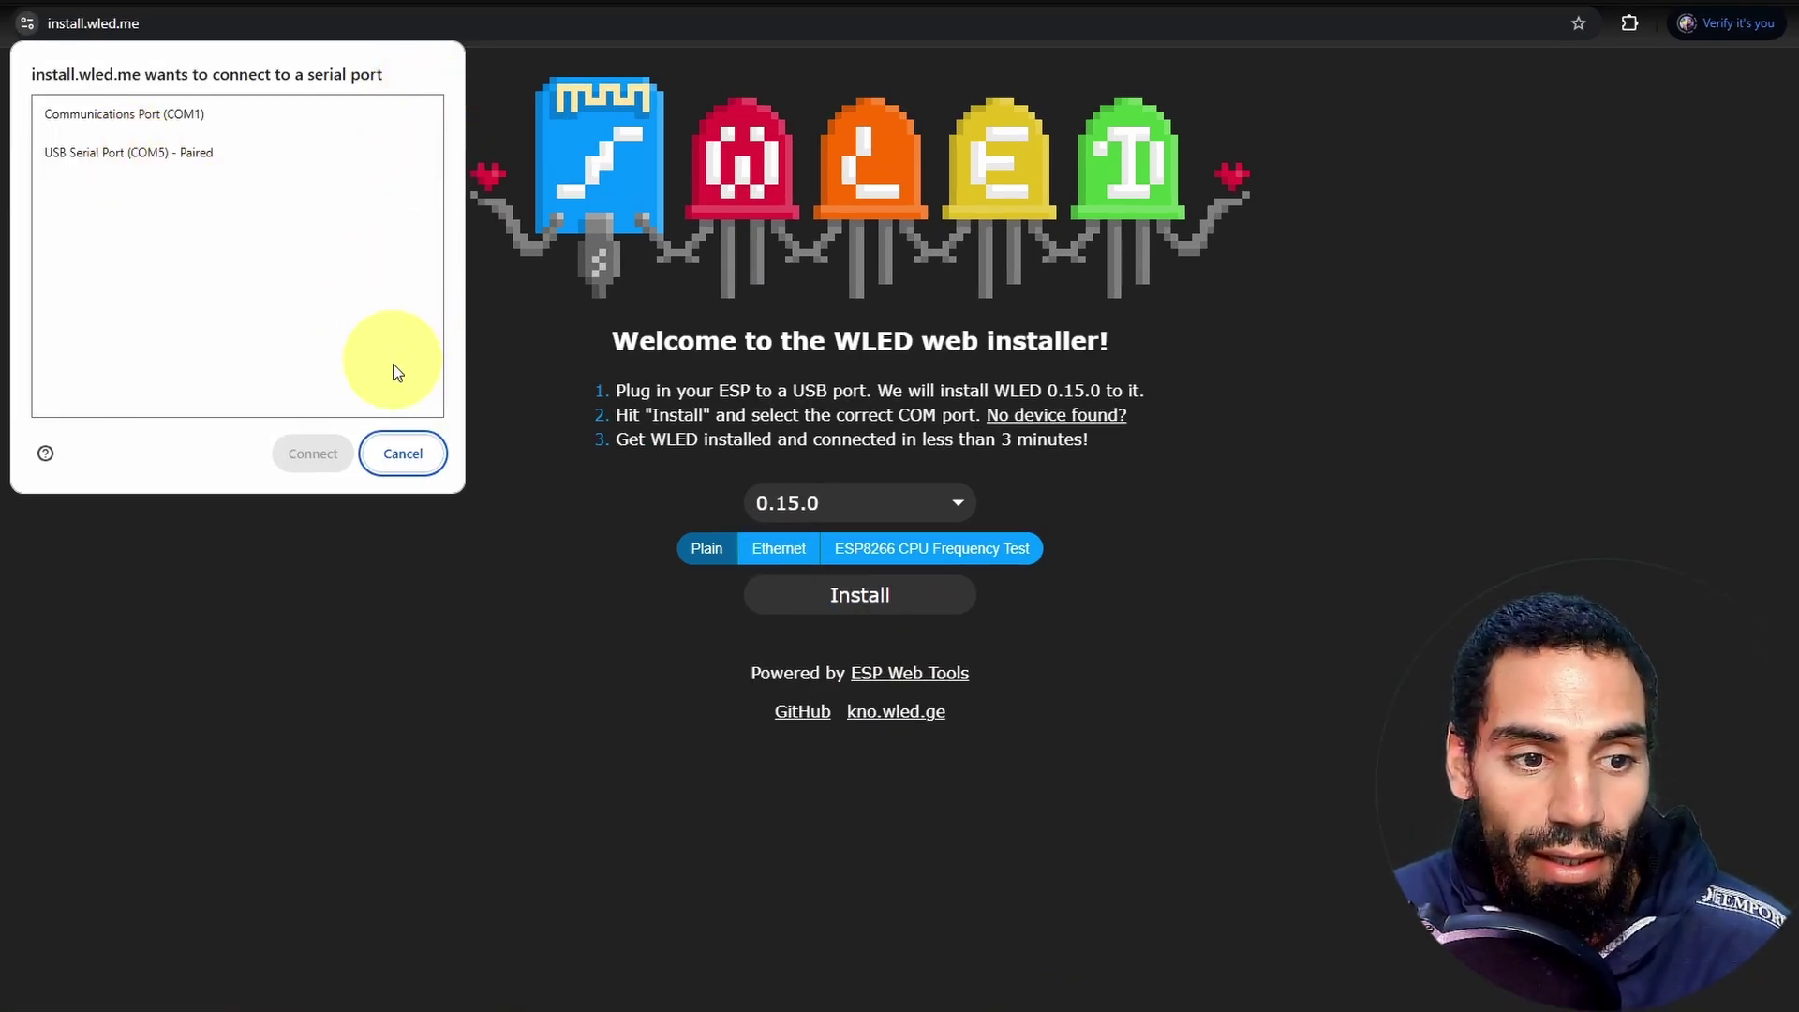
{"action": "left_click", "coordinate": [410, 453]}
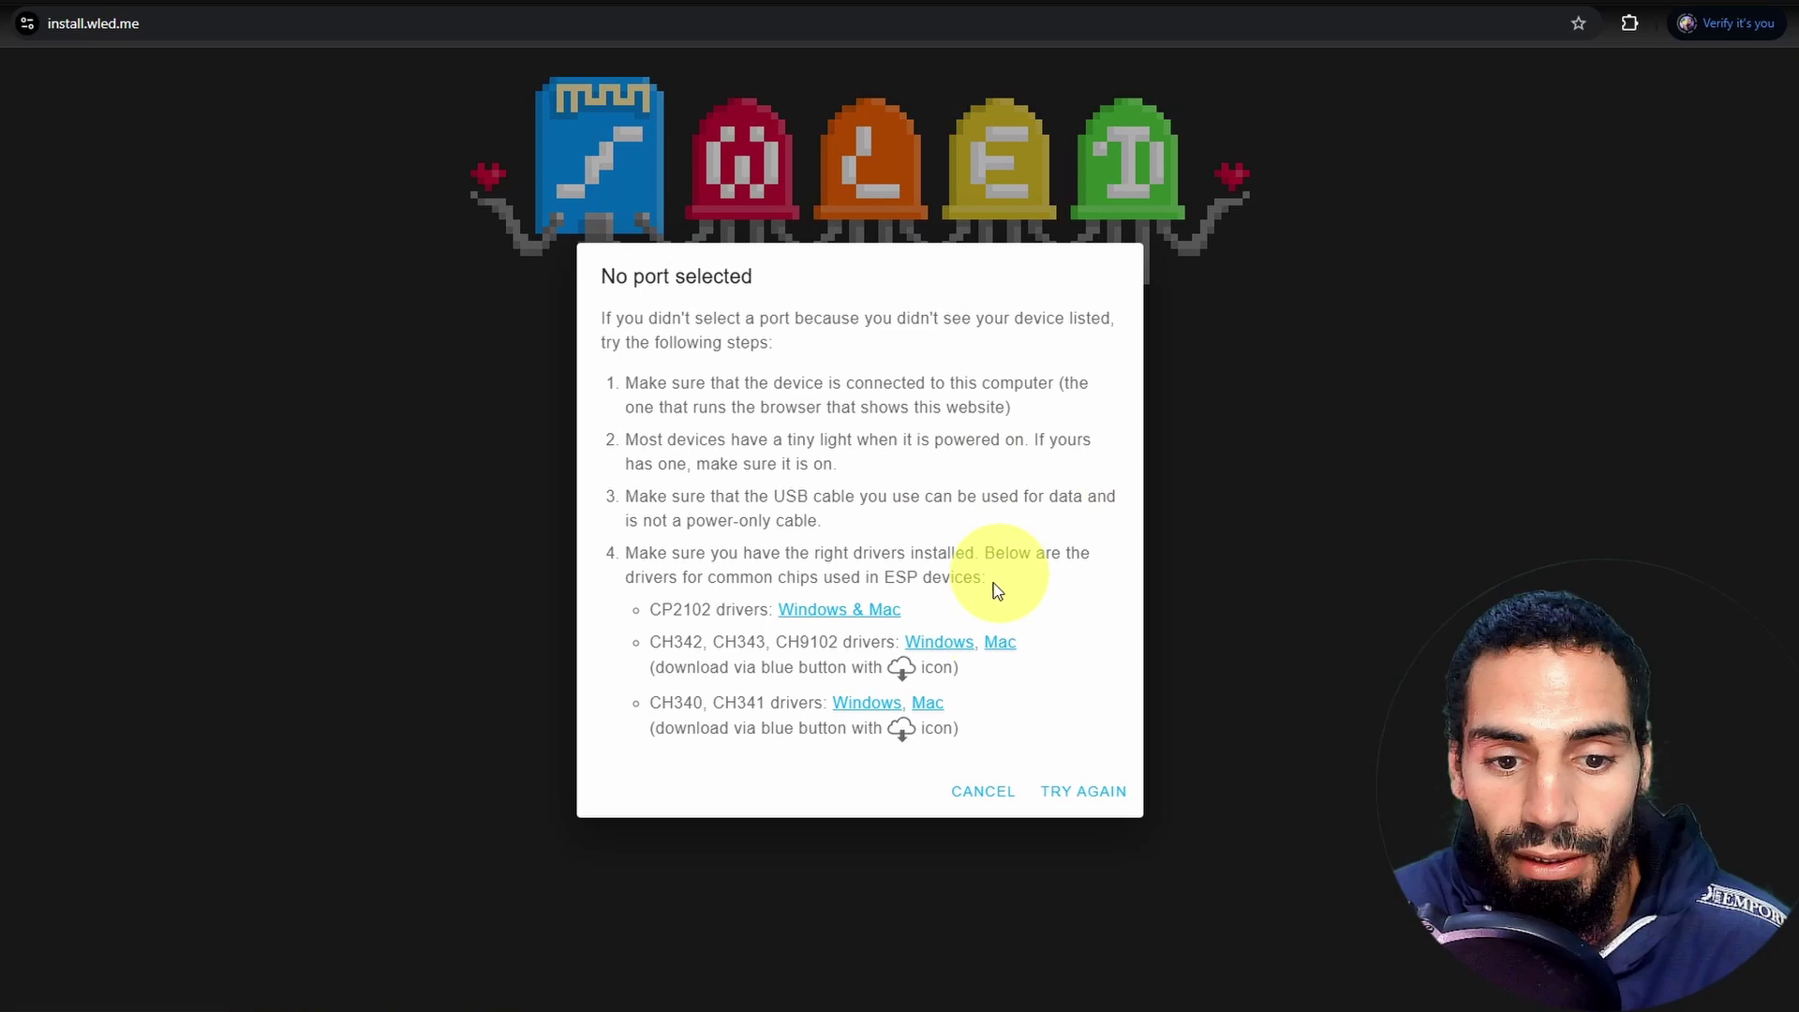
{"action": "key", "text": "Escape"}
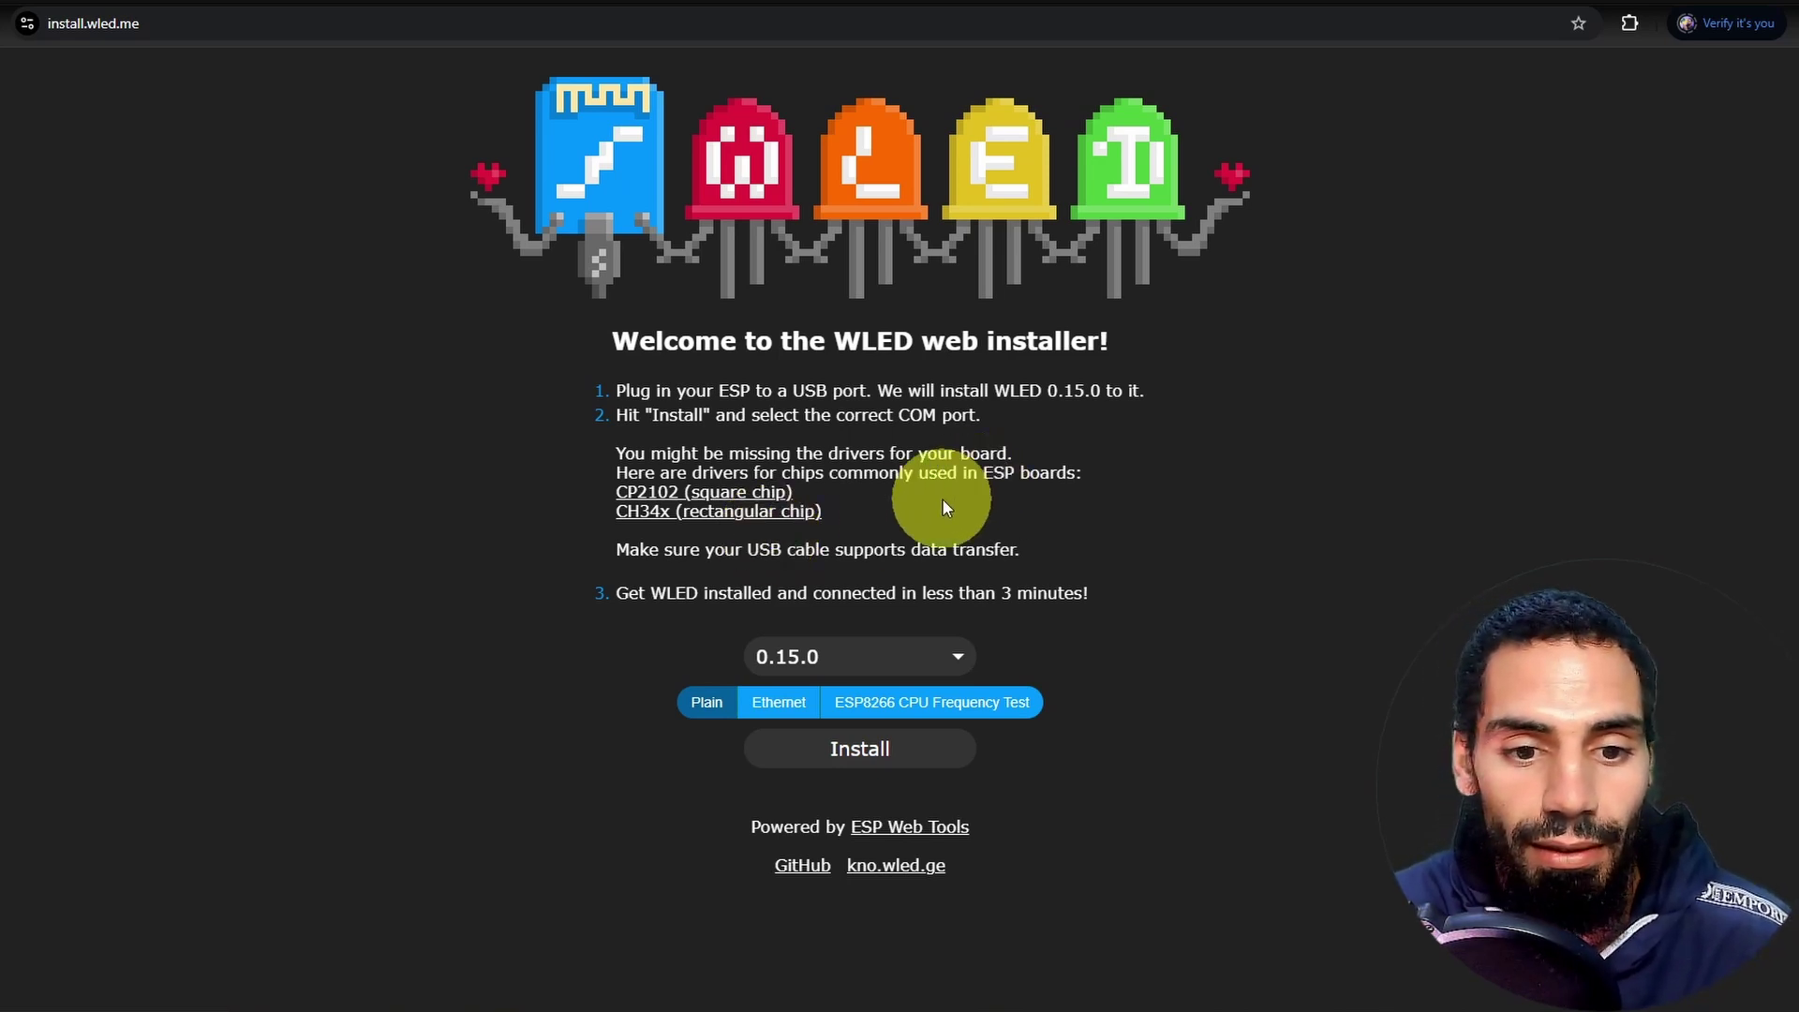
- Flash WLED 0.15.0 onto the board over USB Serial Port (COM5), confirming the erase
{"action": "left_click", "coordinate": [853, 751]}
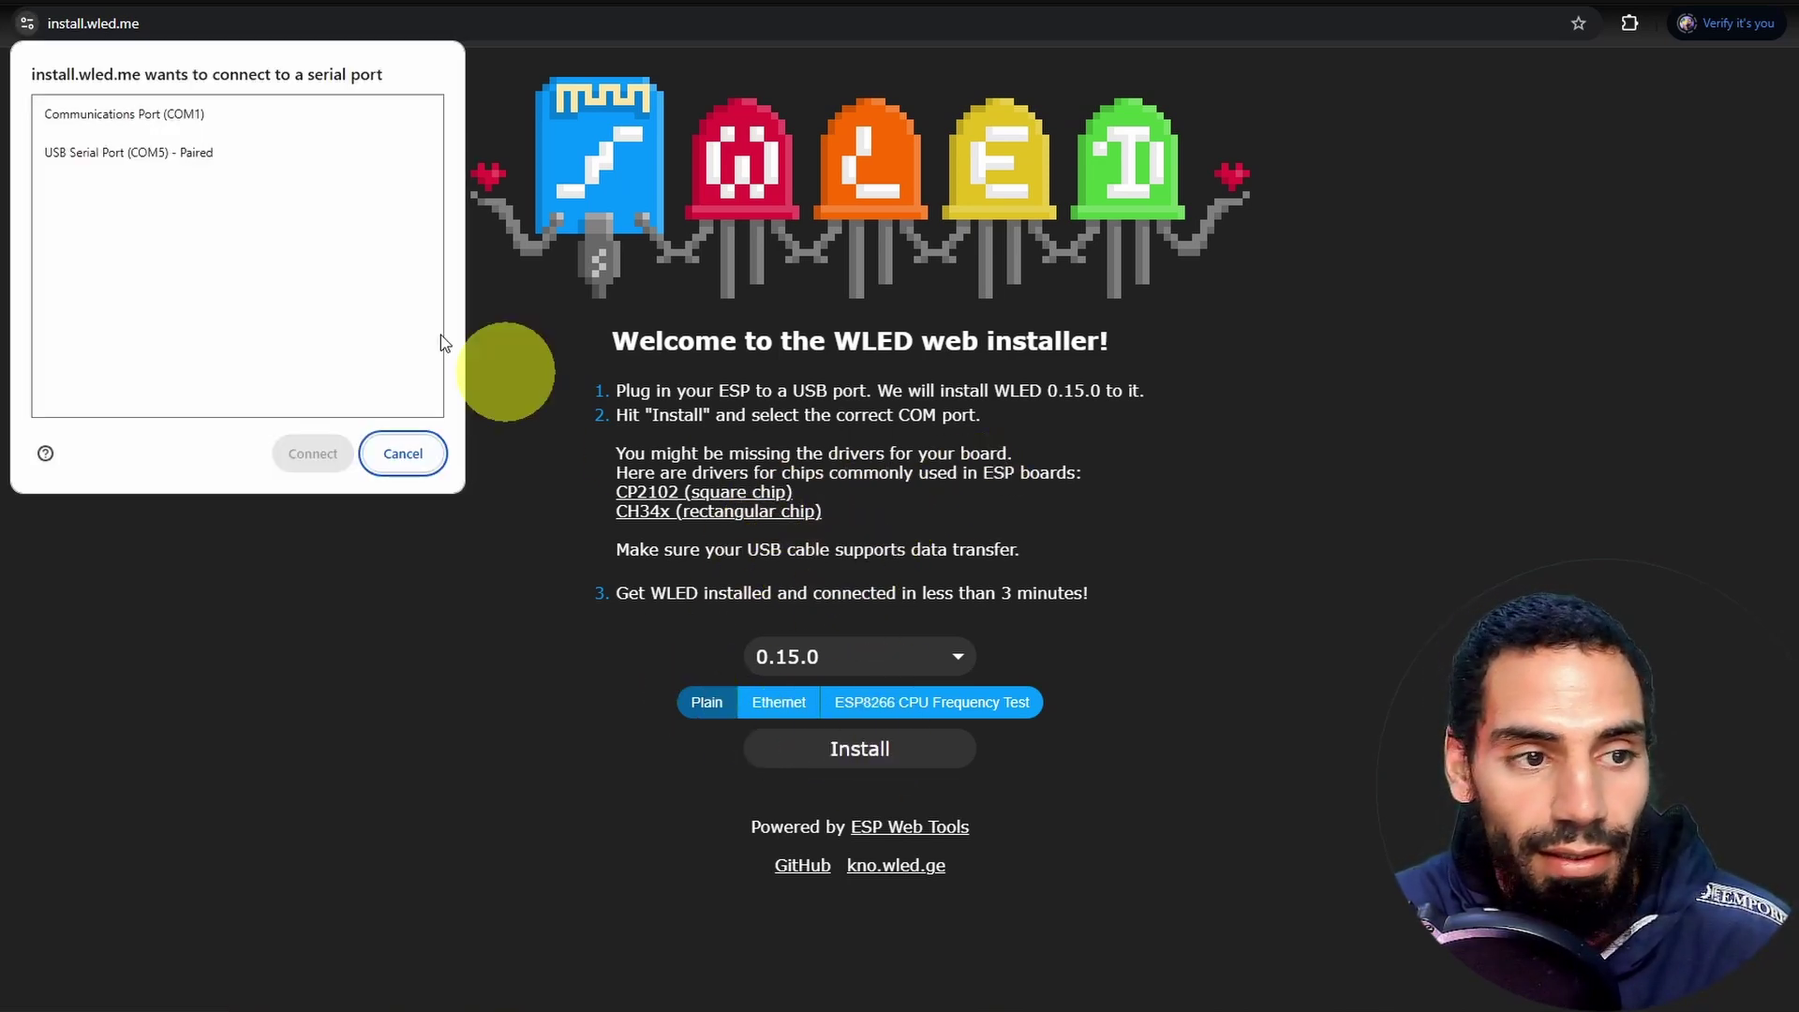
{"action": "left_click", "coordinate": [152, 158]}
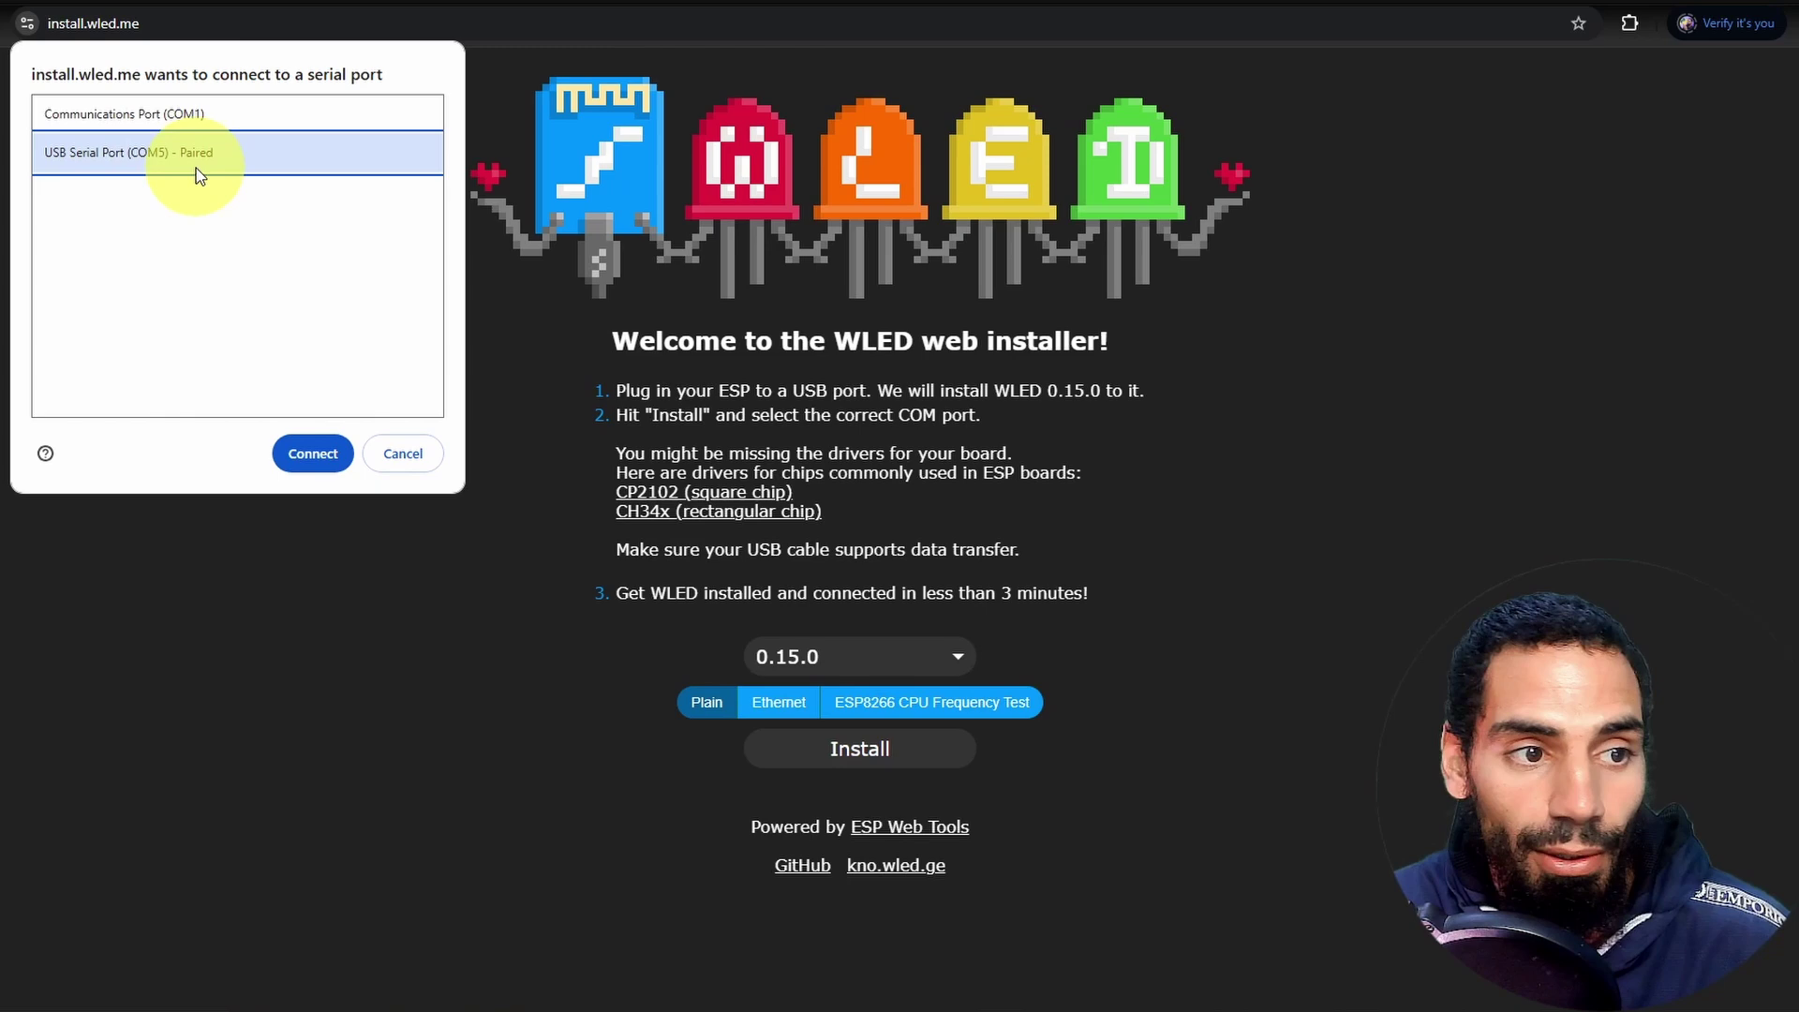
{"action": "left_click", "coordinate": [314, 454]}
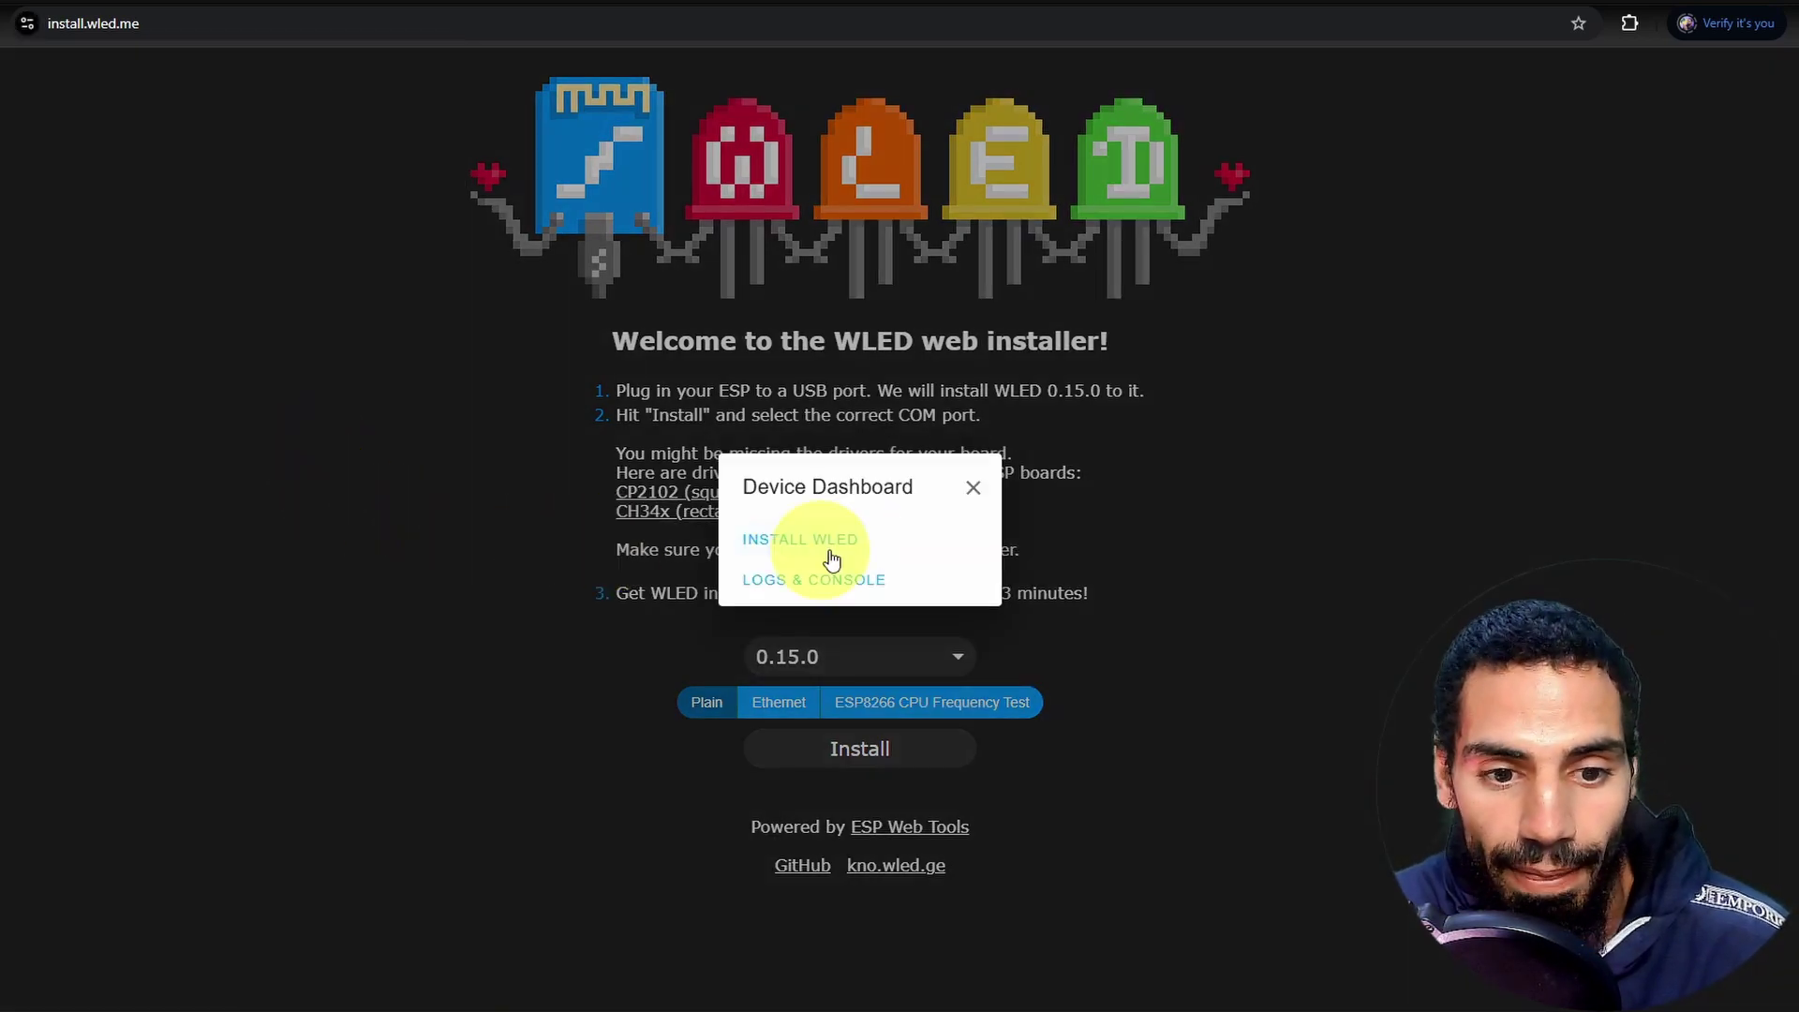
{"action": "left_click", "coordinate": [835, 541]}
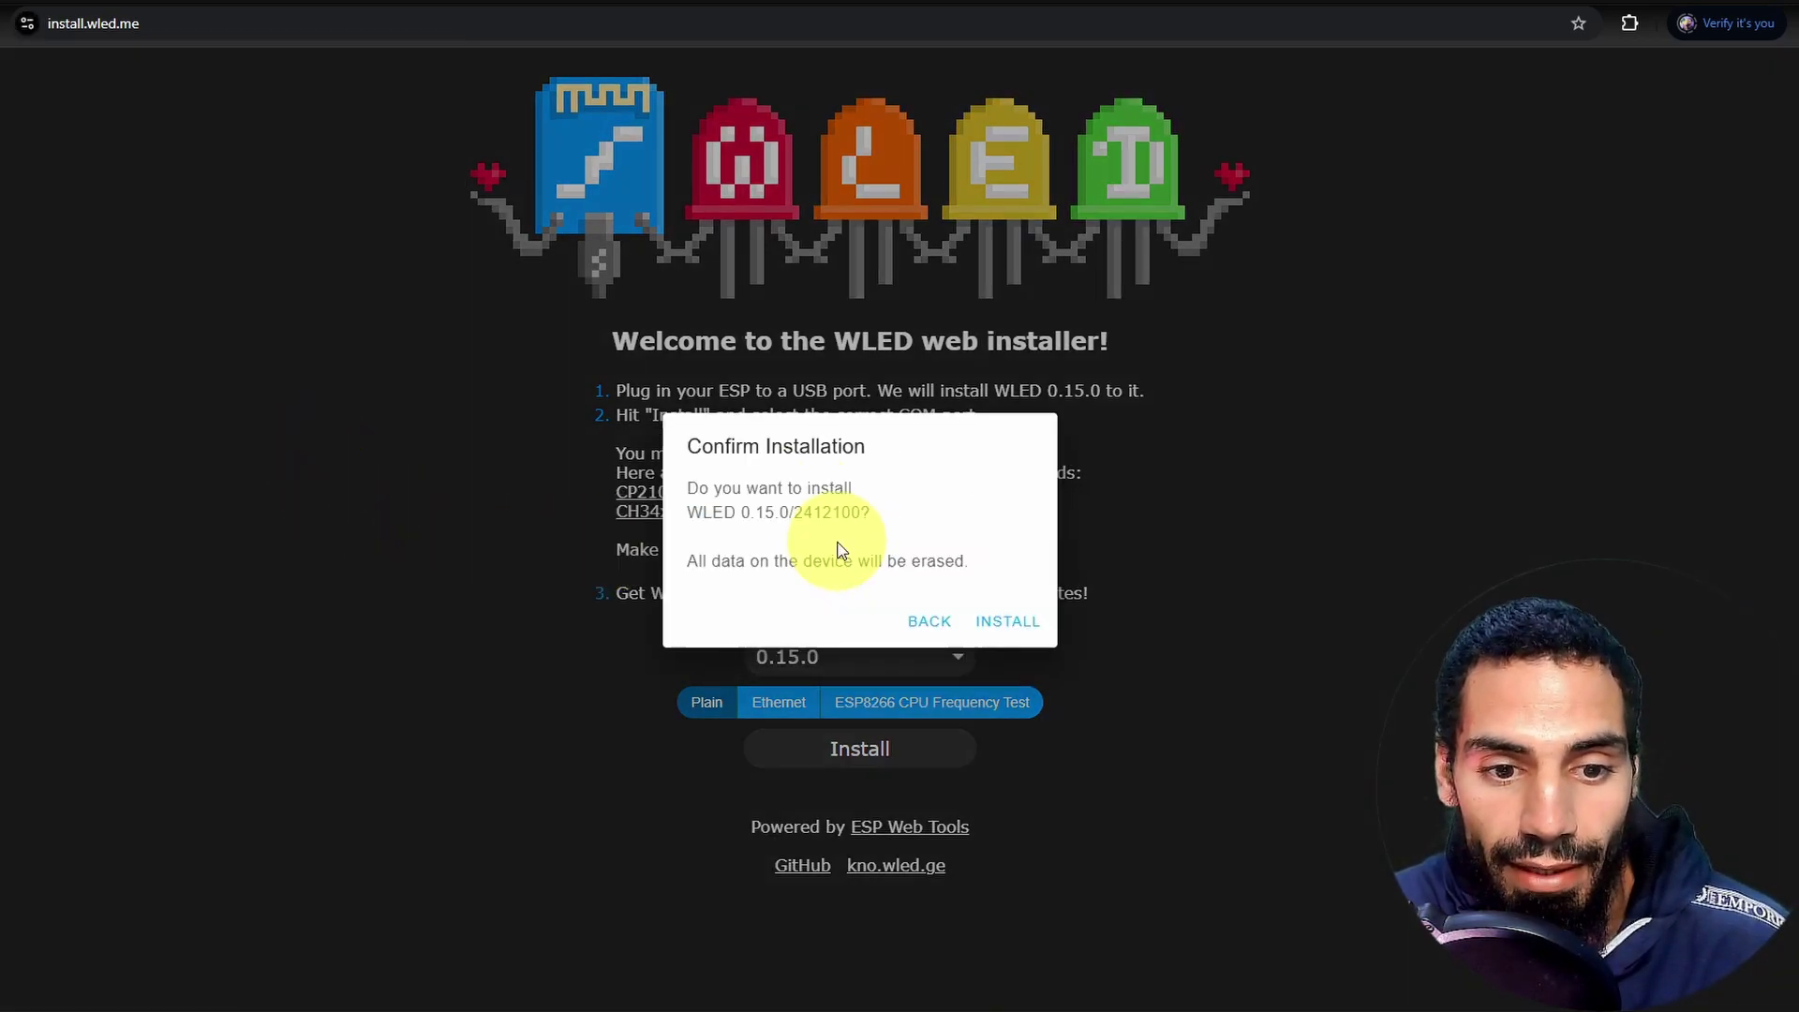
{"action": "left_click", "coordinate": [994, 618]}
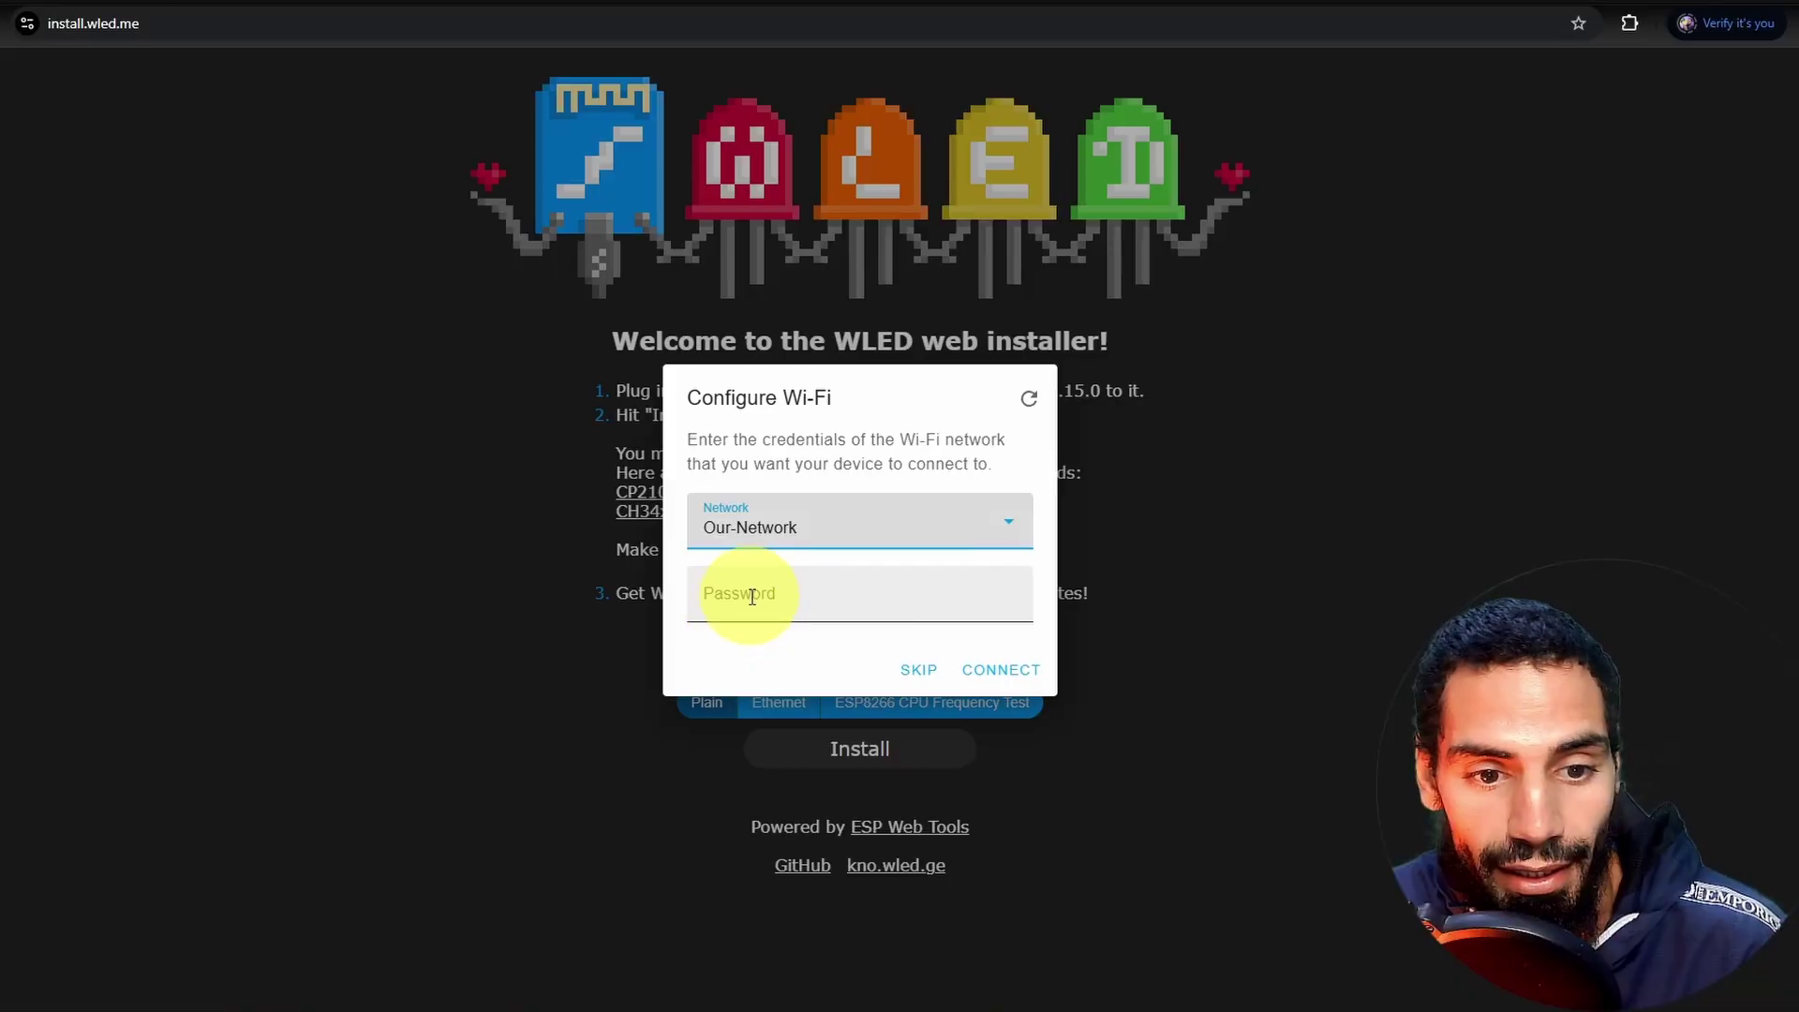
- Connect the board to Our-Network with the Wi-Fi password and visit the device's control page
{"action": "left_click", "coordinate": [808, 596]}
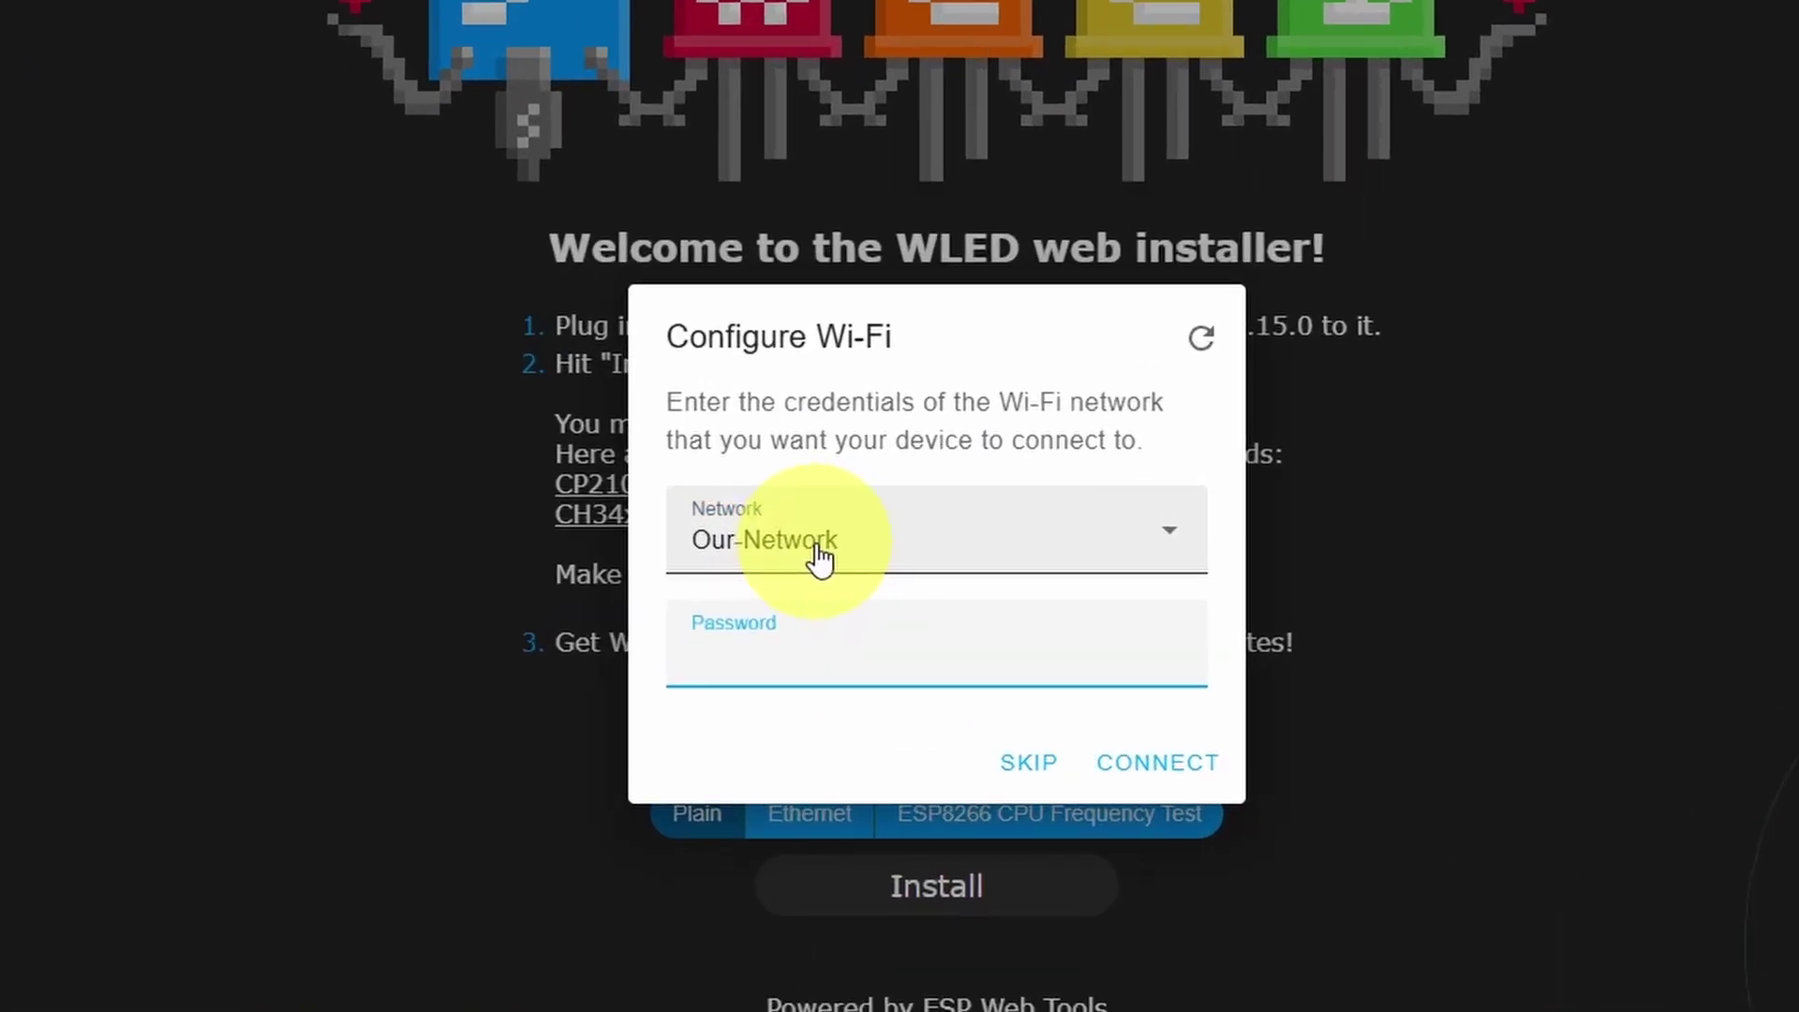
{"action": "left_click", "coordinate": [785, 668]}
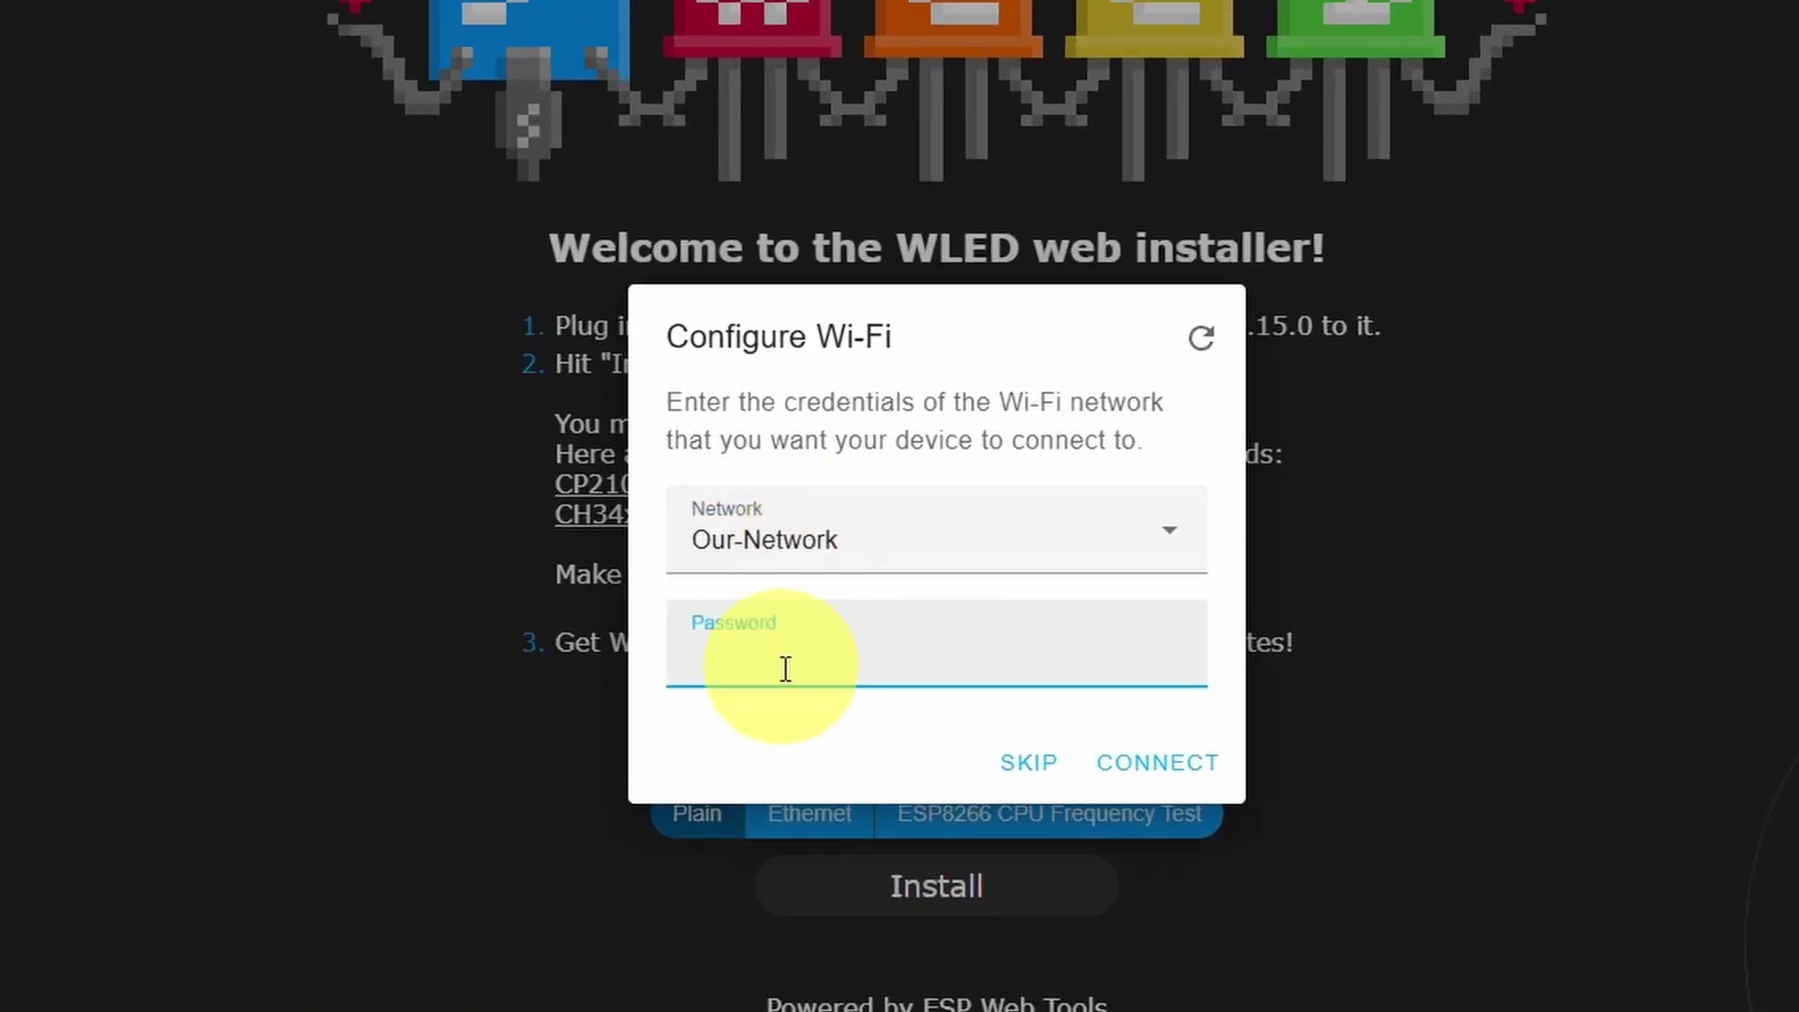
{"action": "left_click", "coordinate": [1171, 766]}
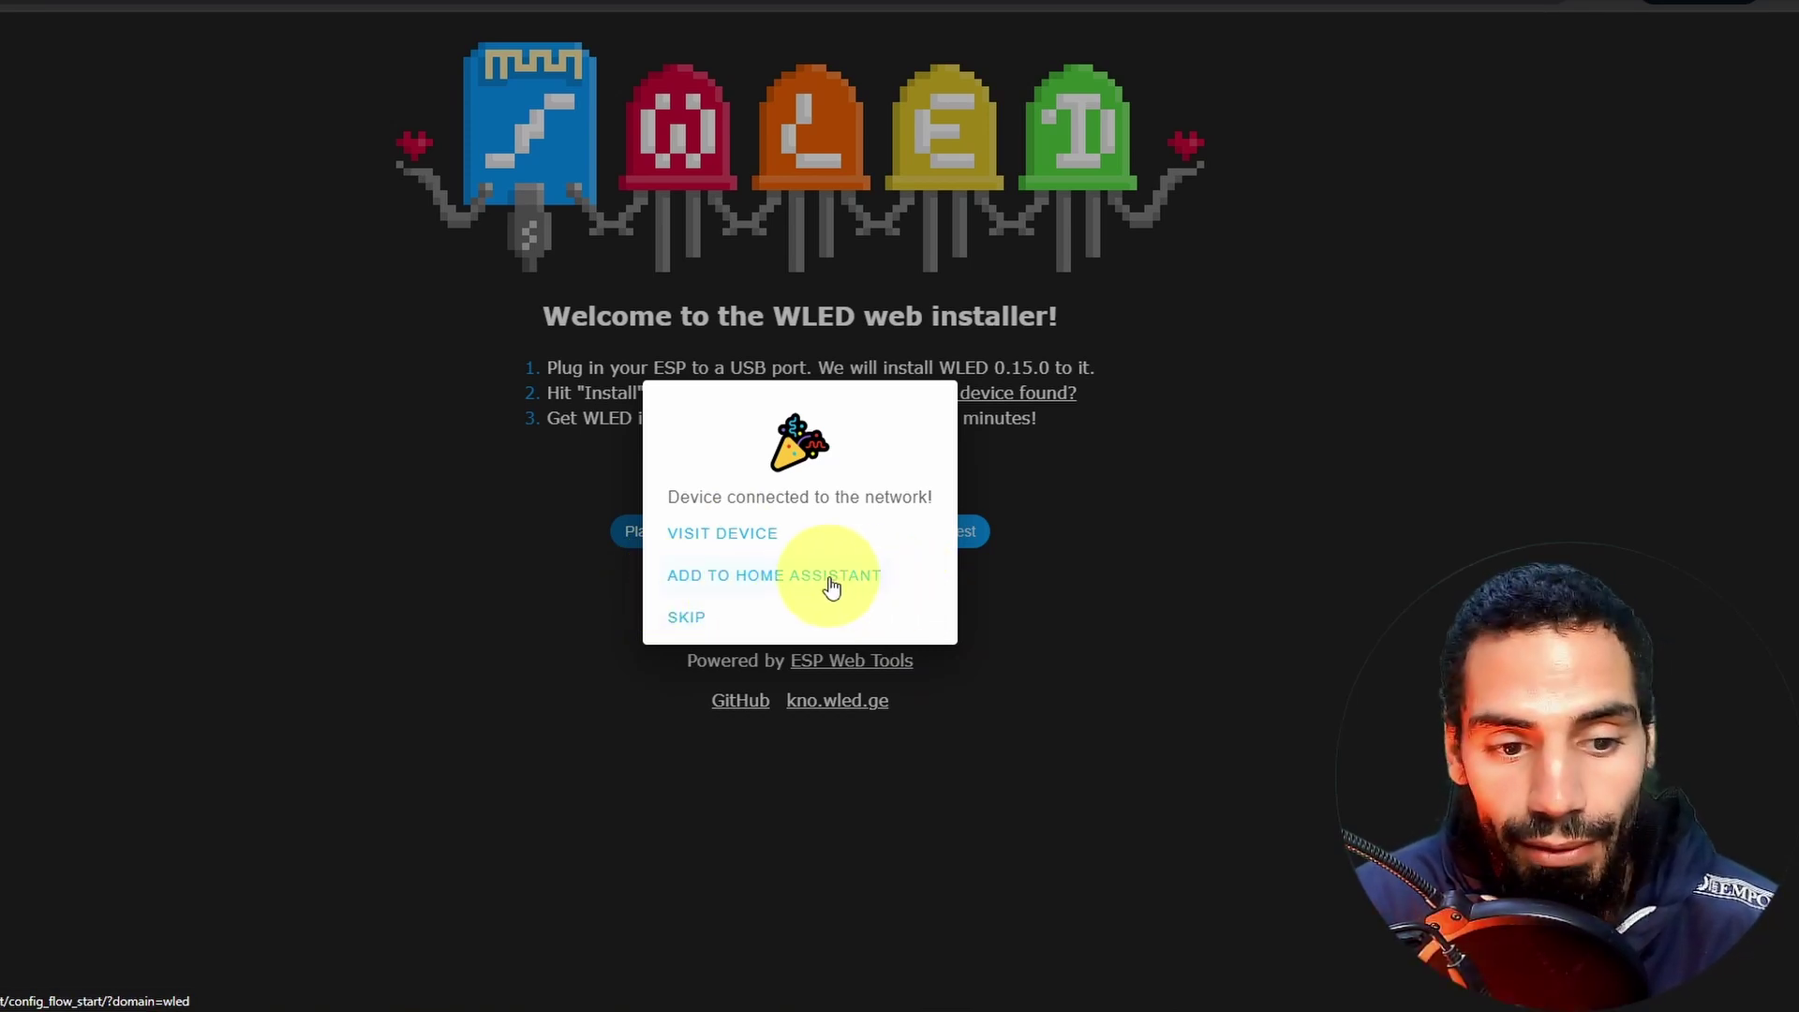
{"action": "left_click", "coordinate": [727, 532]}
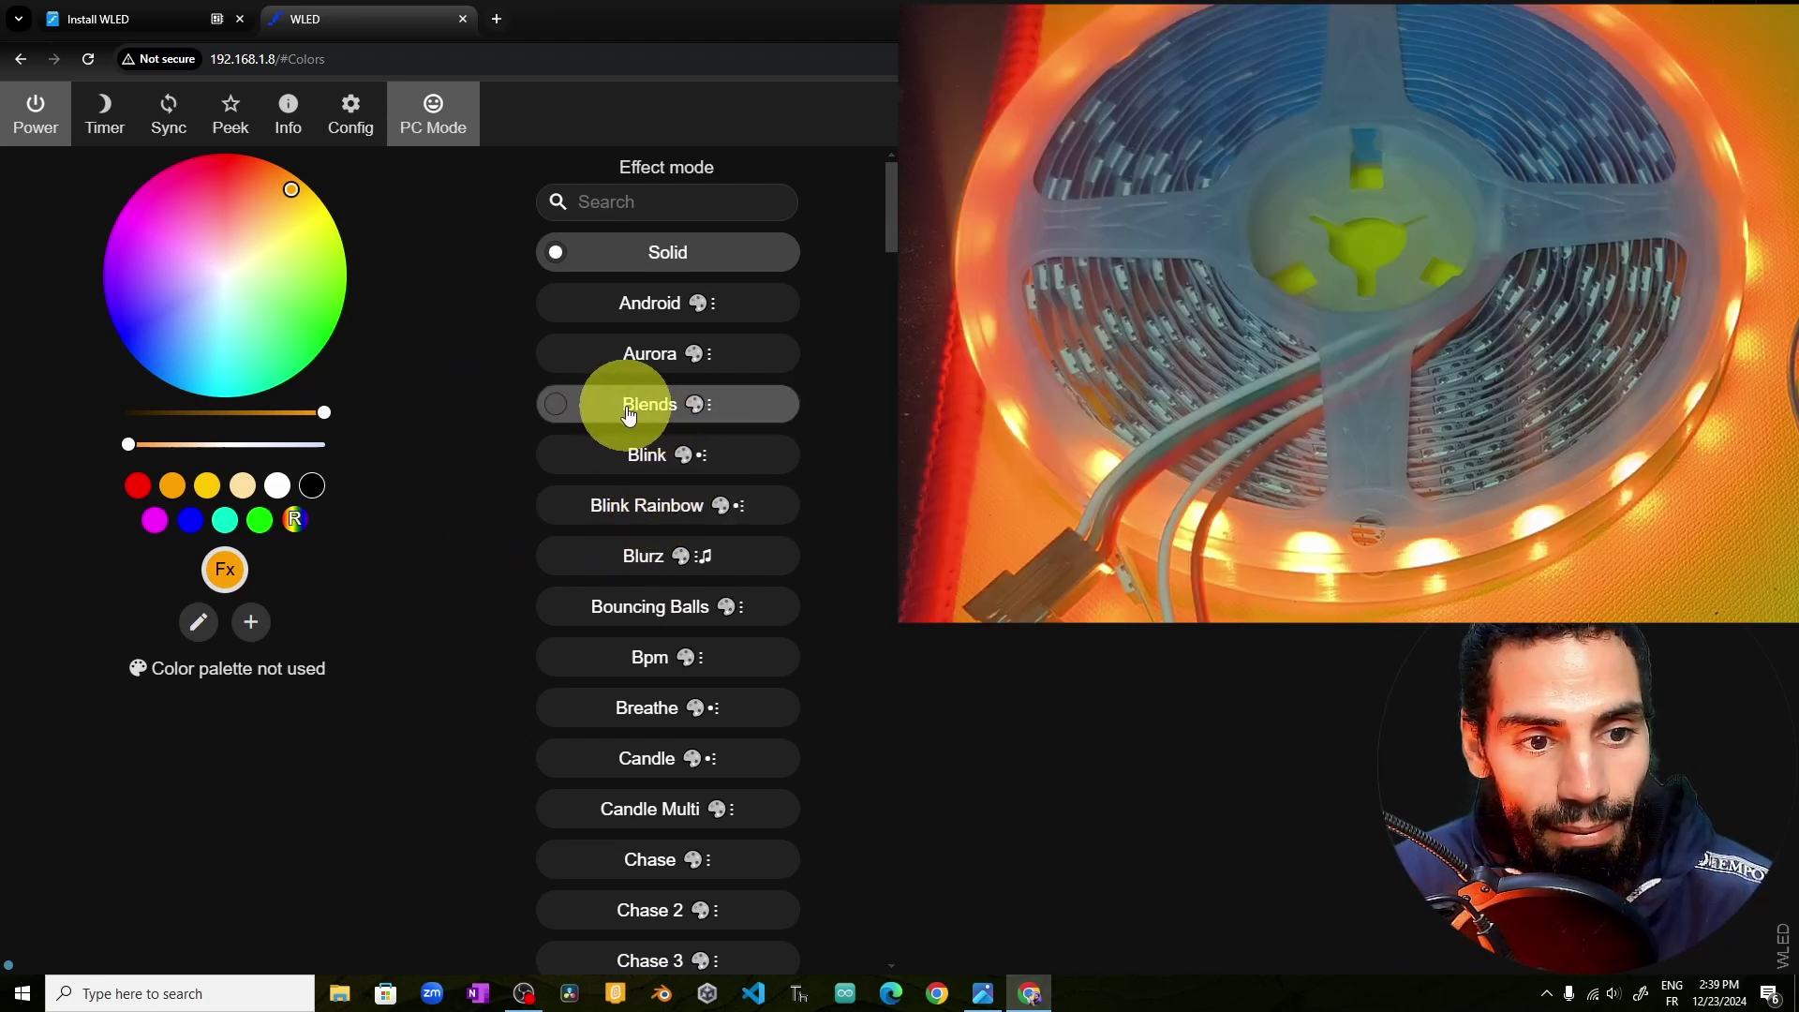
- Try the Blends effect, then leave the strip running Android
{"action": "left_click", "coordinate": [635, 397]}
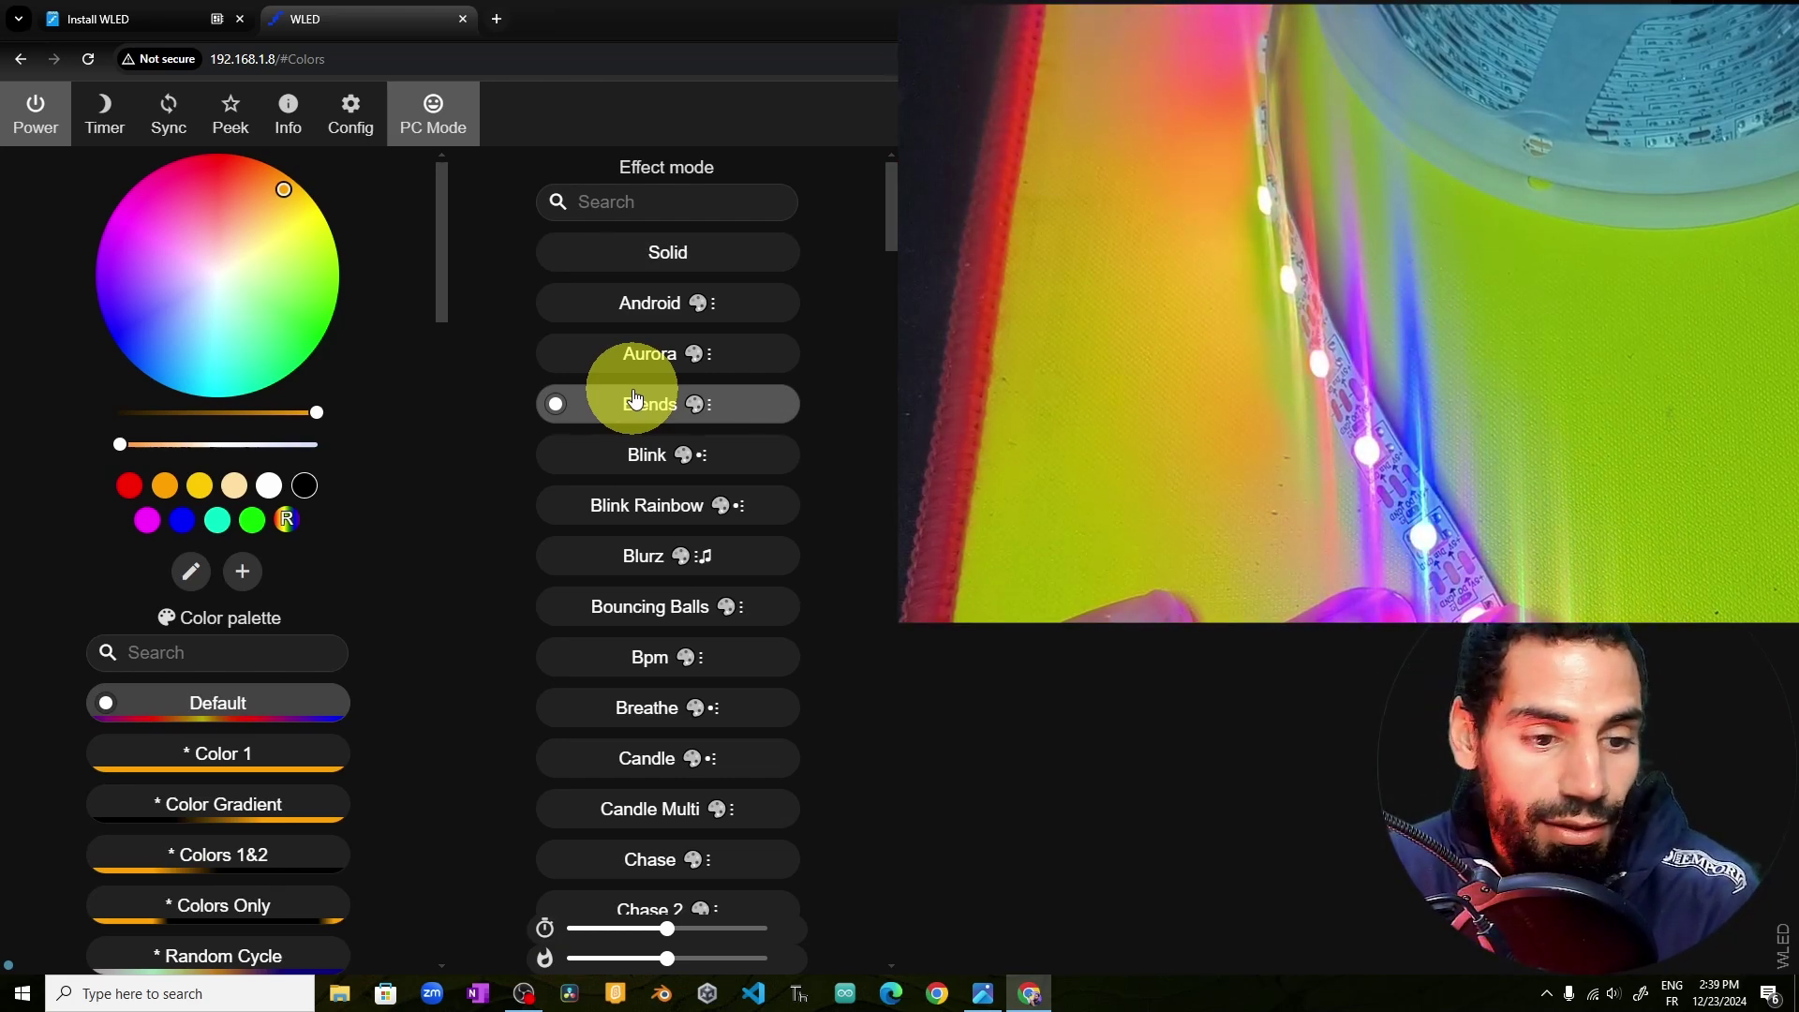
{"action": "left_click", "coordinate": [653, 319]}
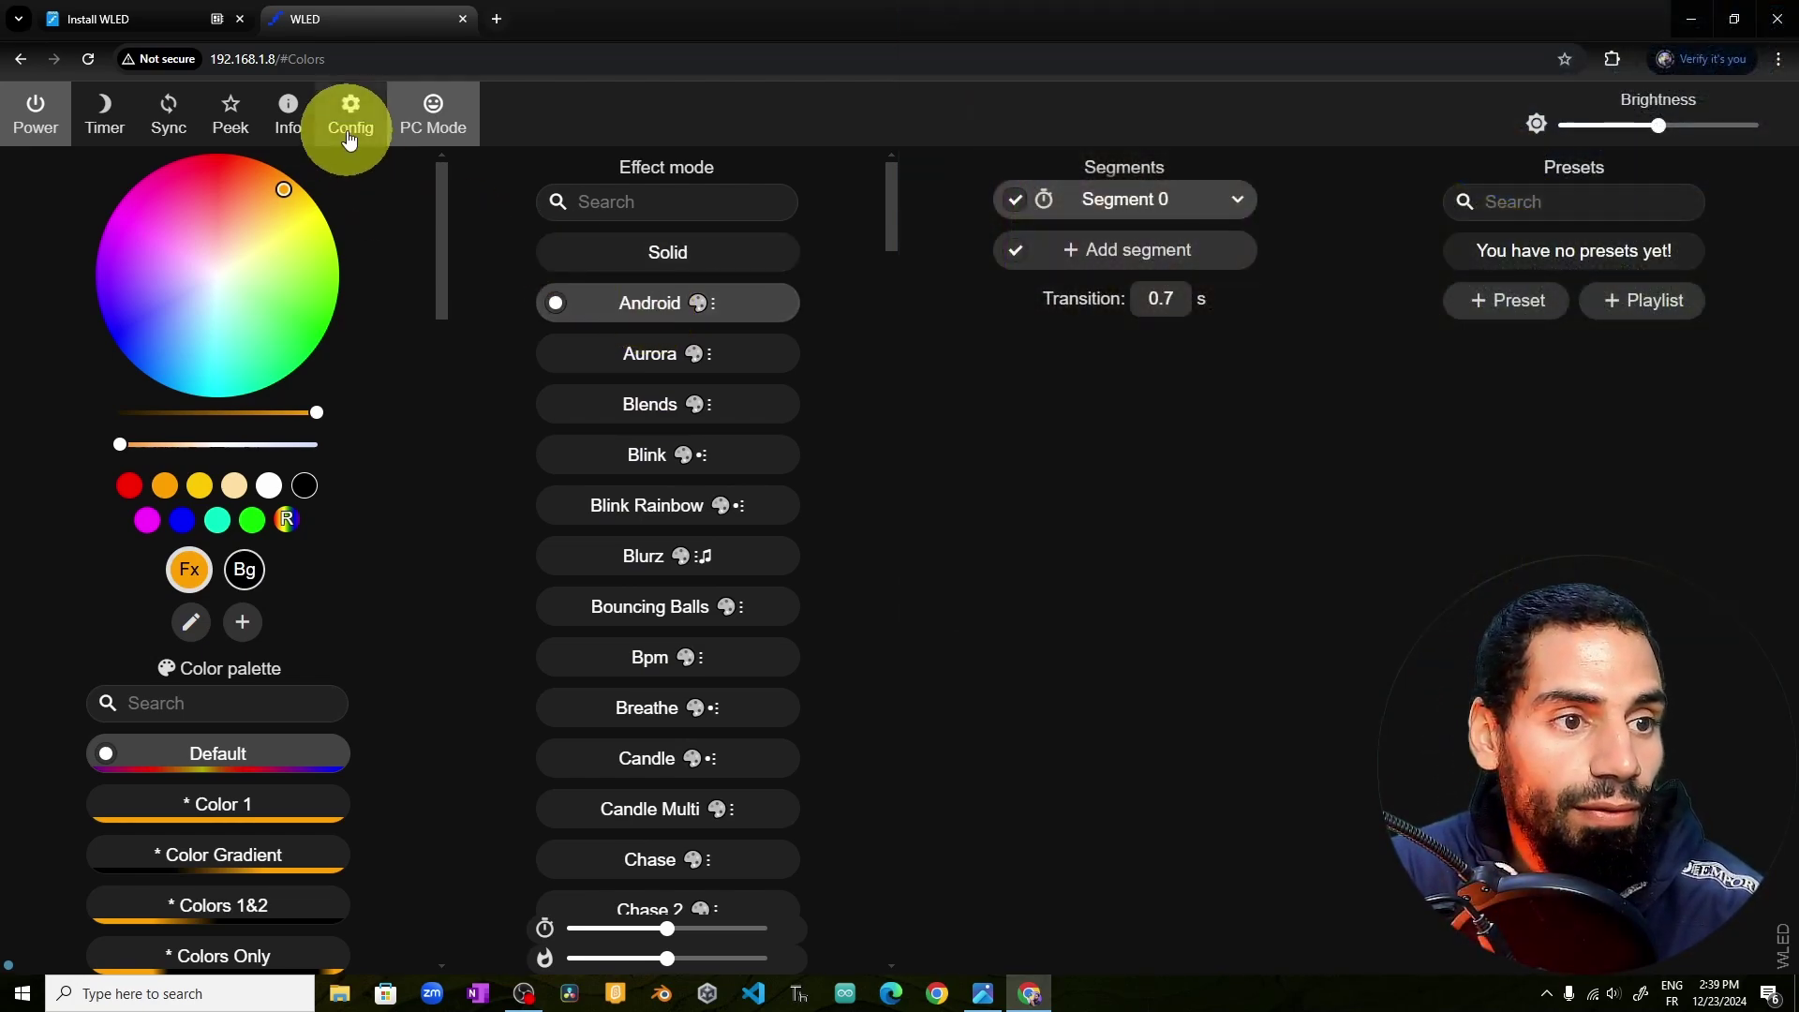
- Change the mDNS address to 'myleds' in WiFi Setup and save
{"action": "left_click", "coordinate": [348, 131]}
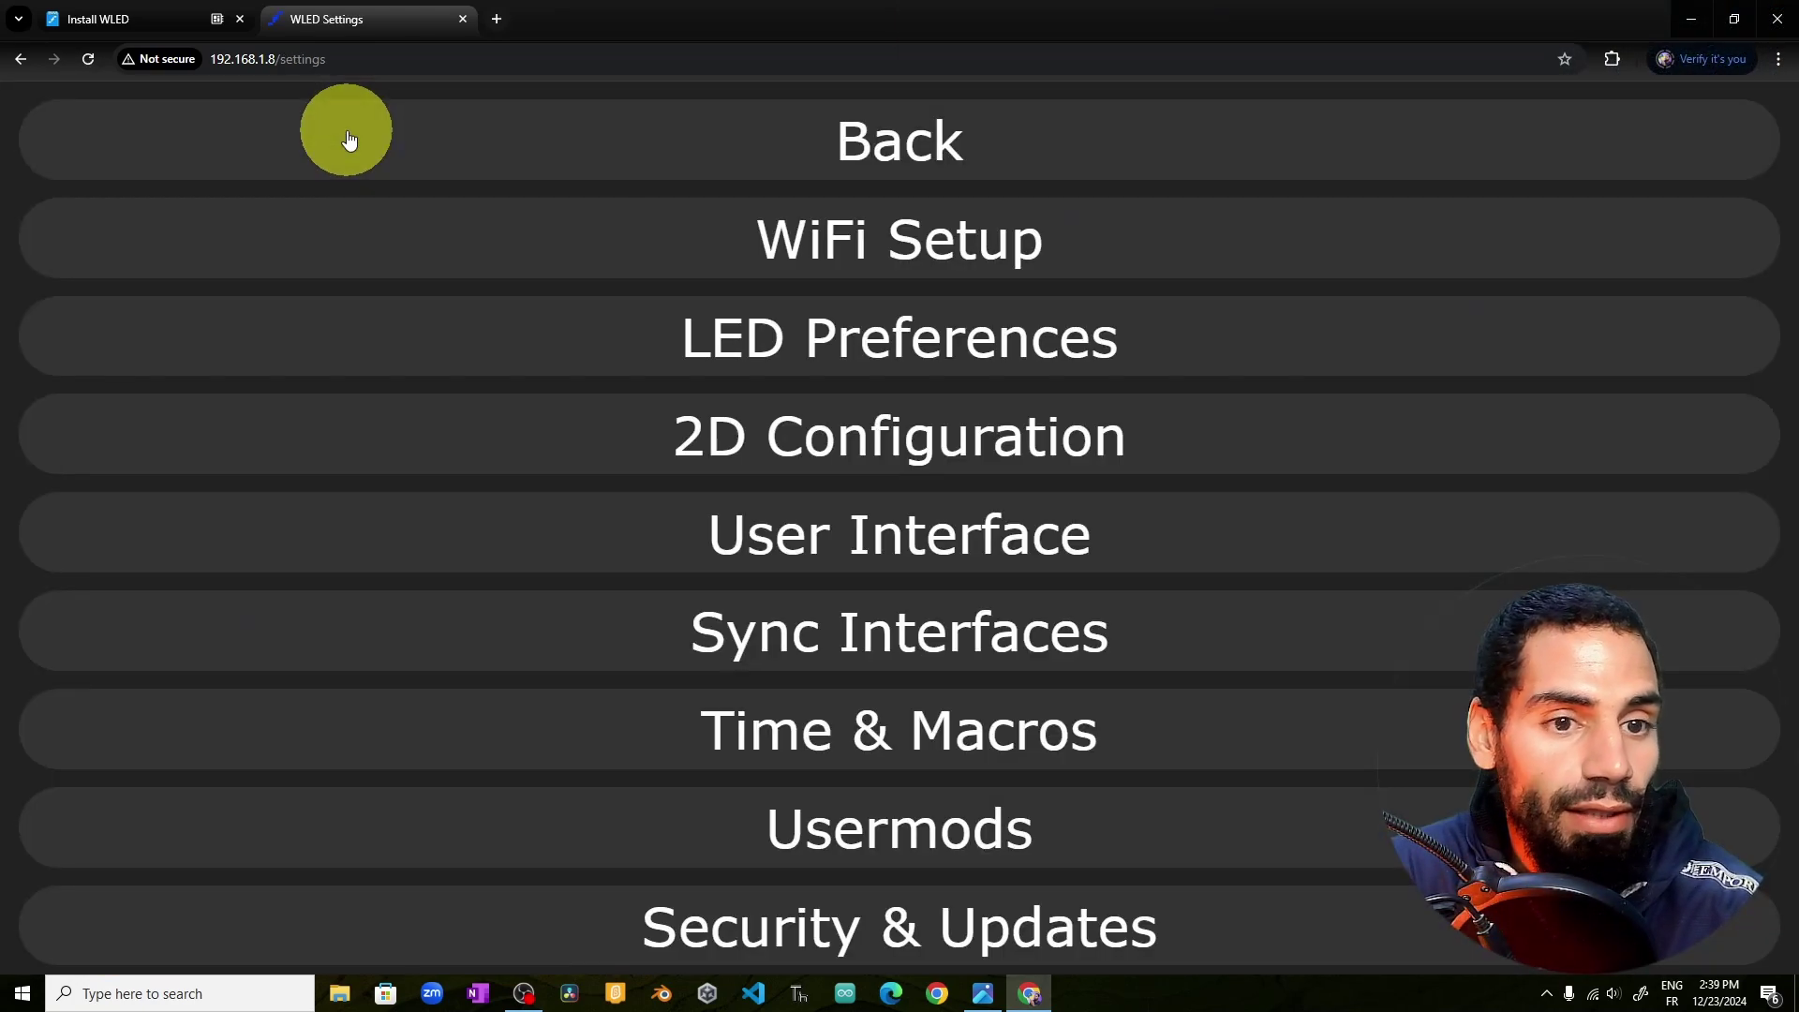
{"action": "left_click", "coordinate": [863, 261]}
{"action": "scroll", "coordinate": [1124, 555], "scroll_direction": "down", "scroll_amount": 5}
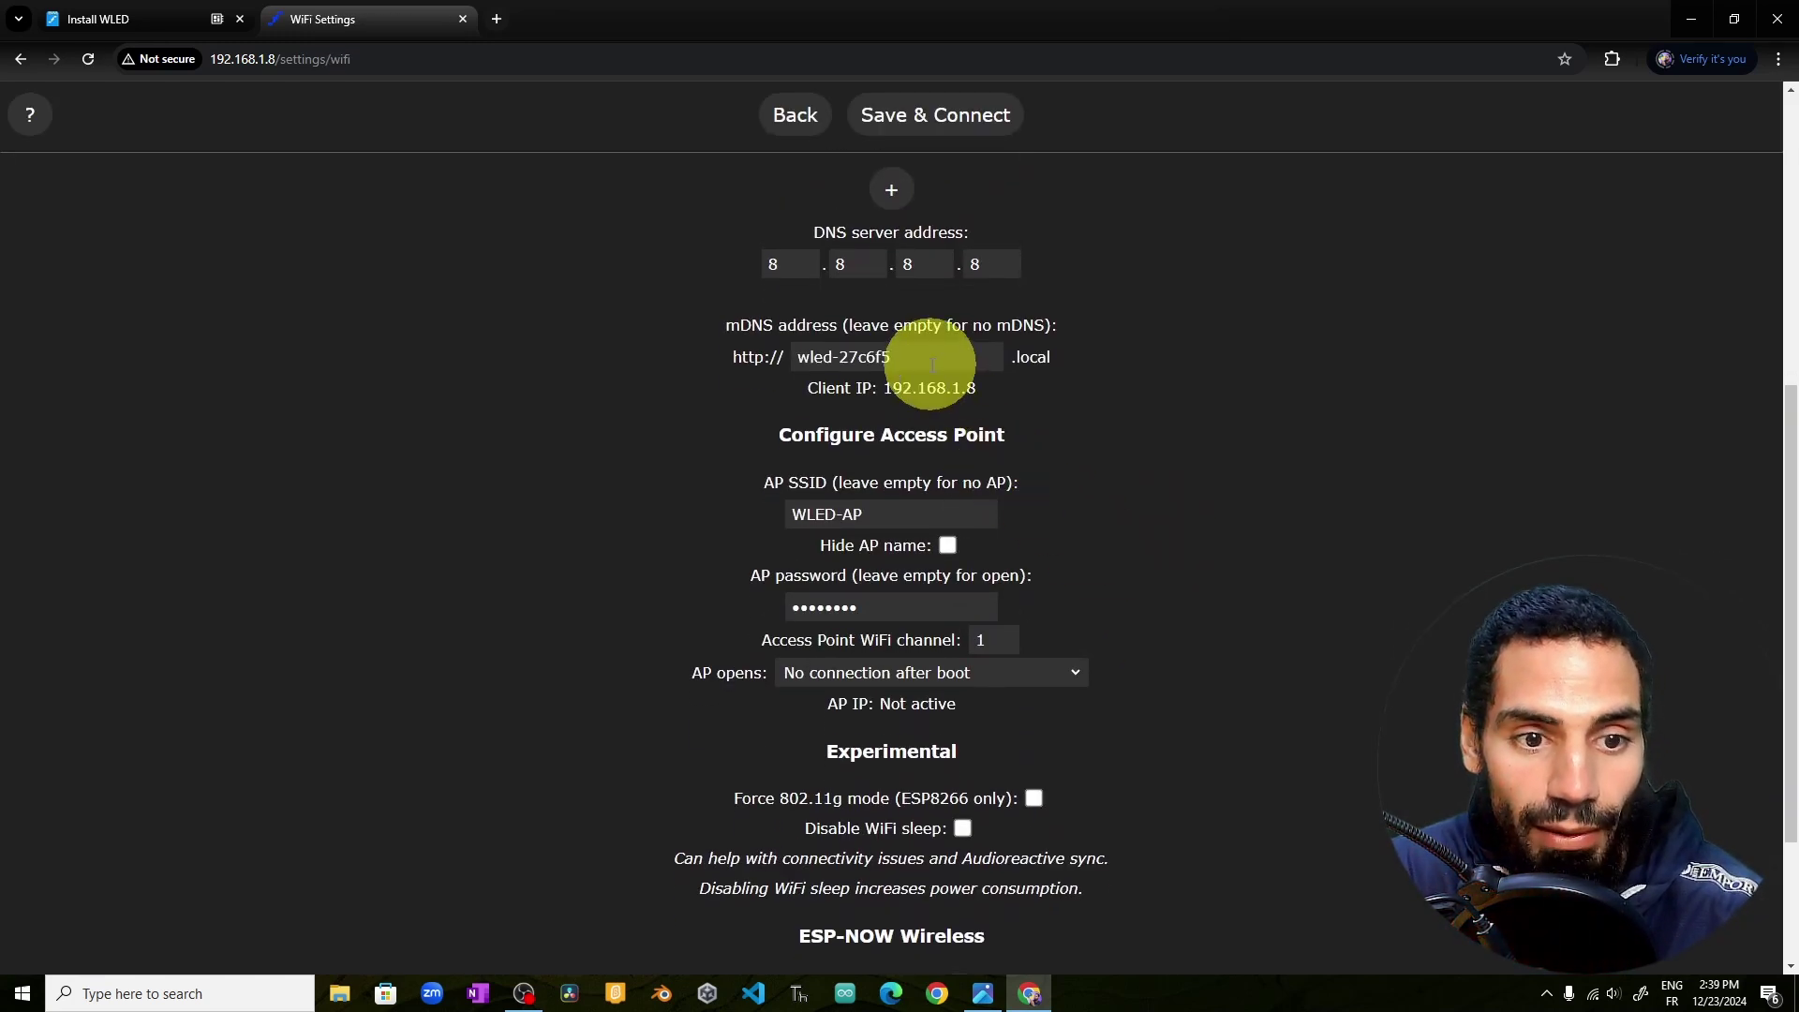
{"action": "left_click_drag", "start_coordinate": [931, 365], "coordinate": [784, 362]}
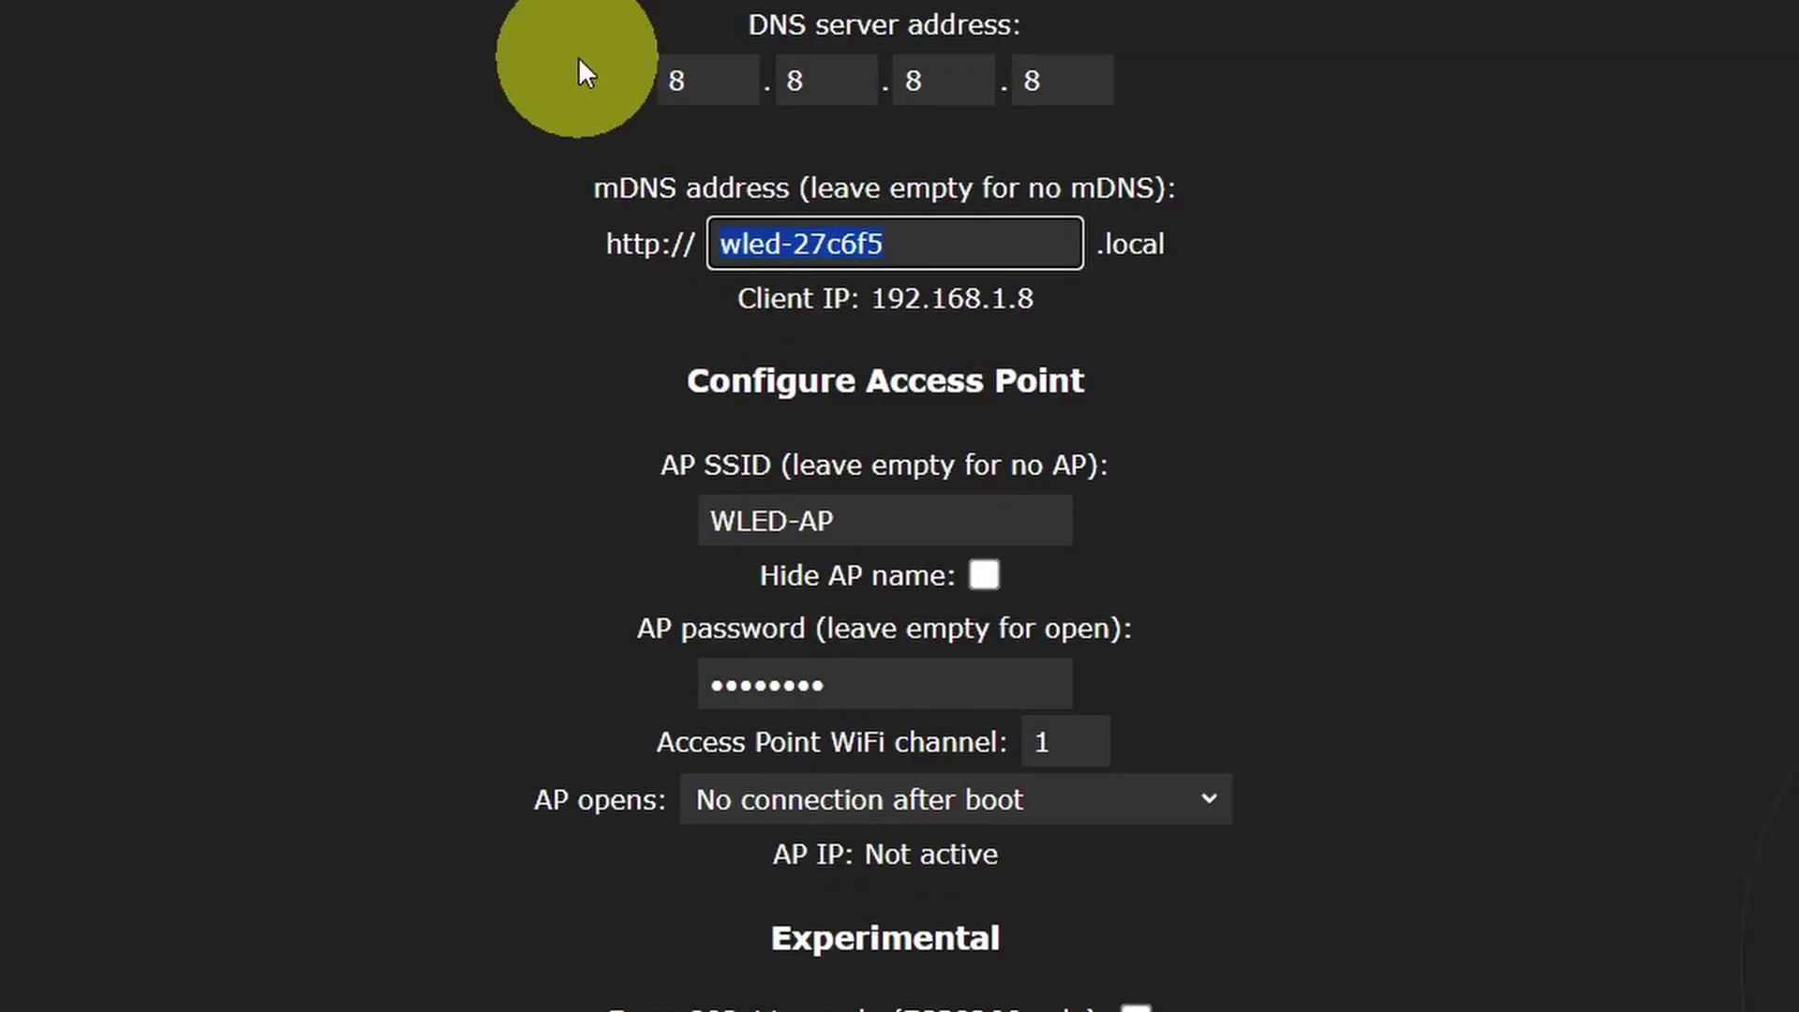
{"action": "type", "text": "myleds"}
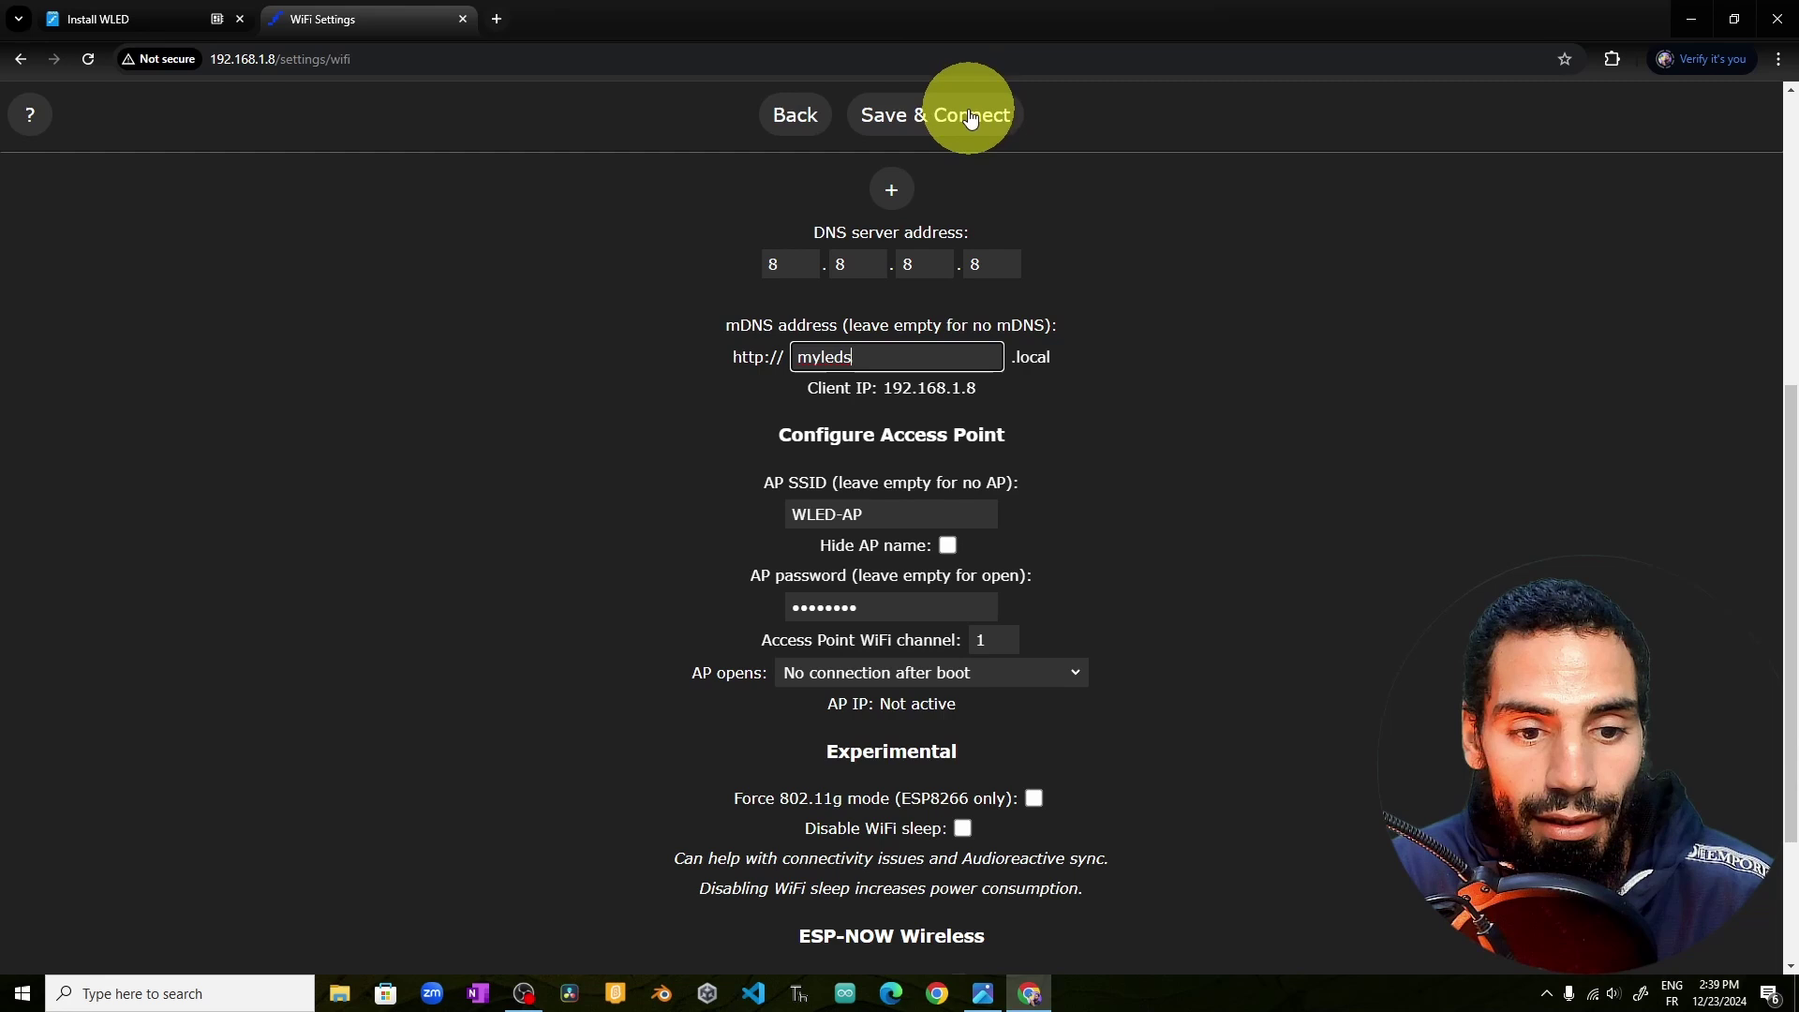
{"action": "left_click", "coordinate": [959, 121]}
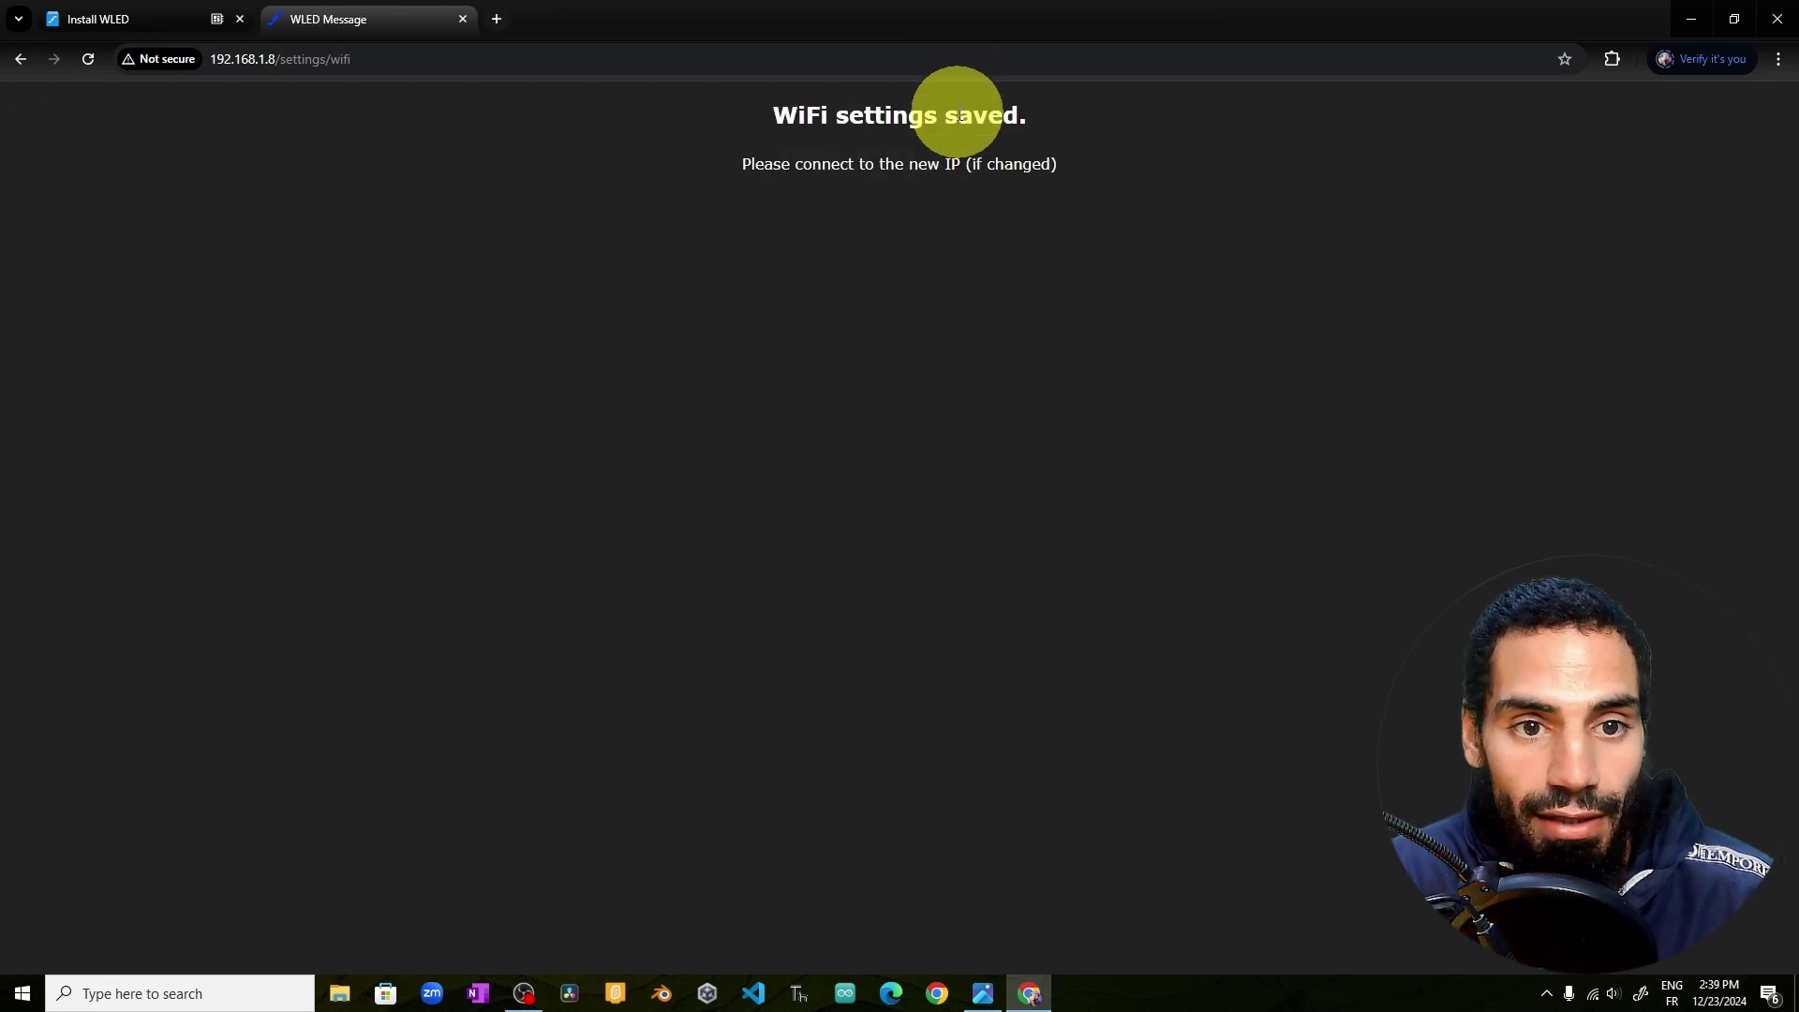
- Reopen the controller at myleds.local in a new tab and switch the strip to Rainbow
{"action": "left_click", "coordinate": [462, 18]}
{"action": "left_click", "coordinate": [274, 19]}
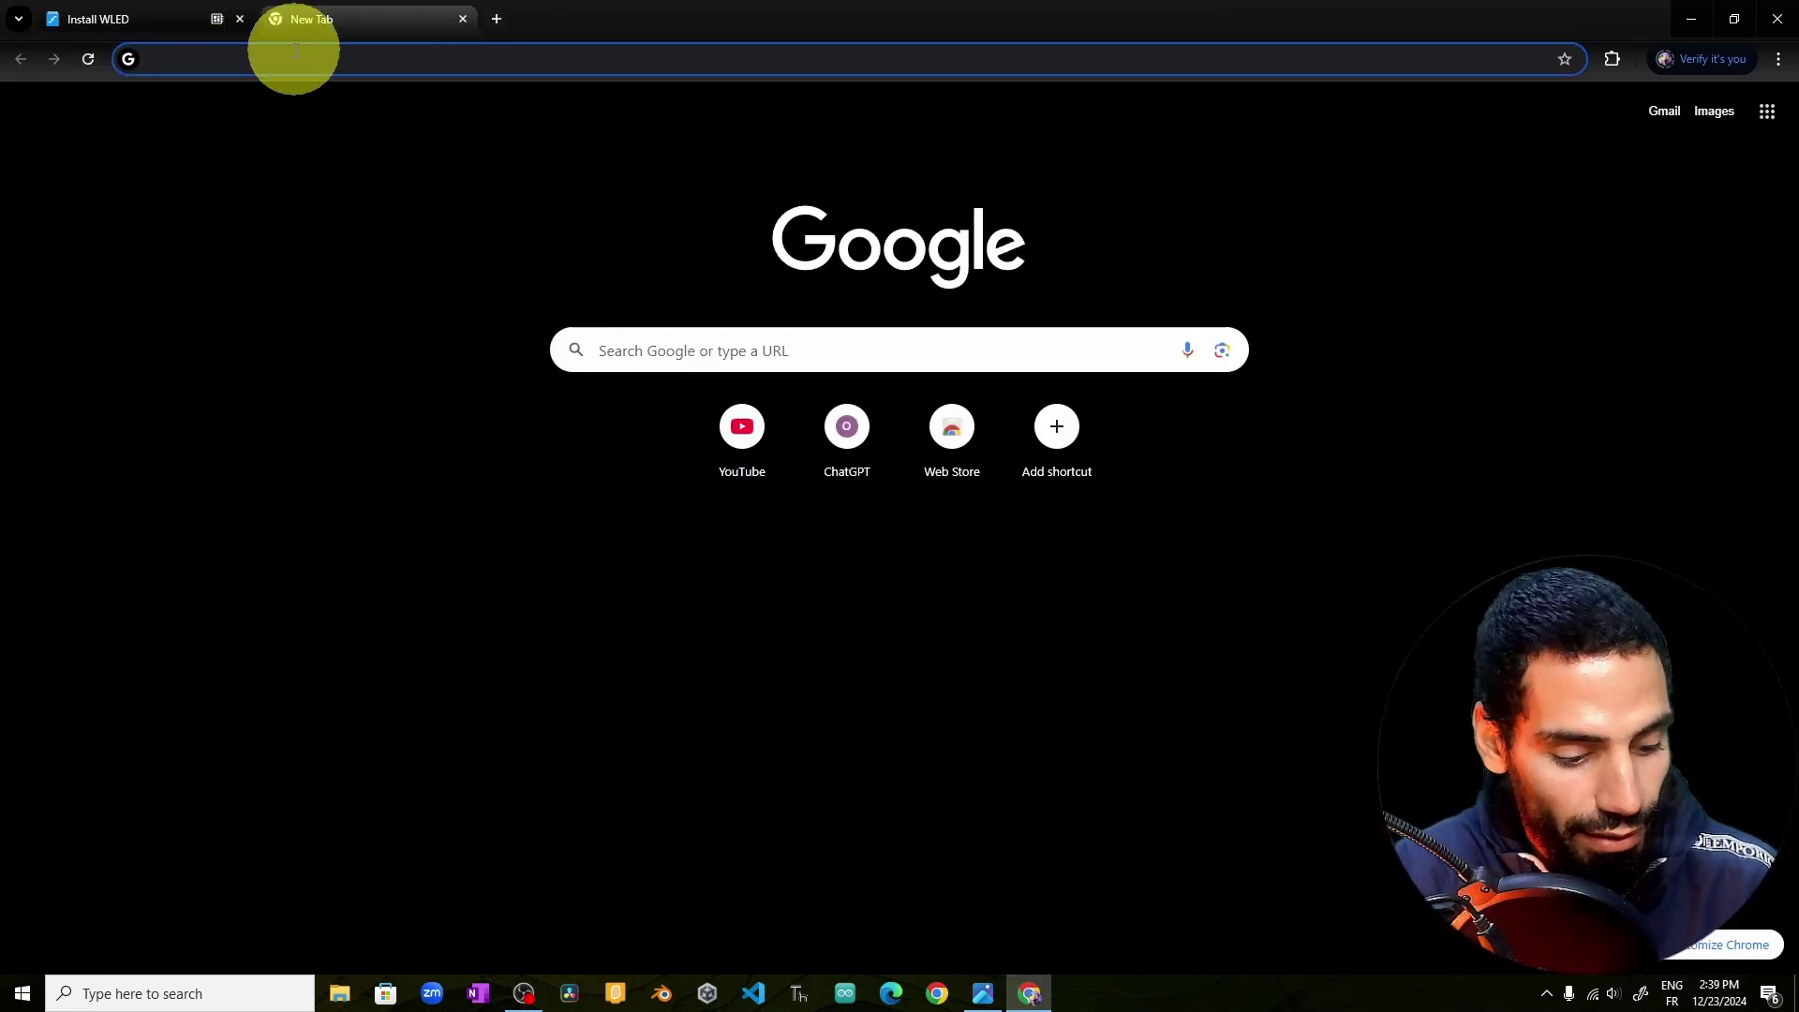
{"action": "type", "text": "mylzs"}
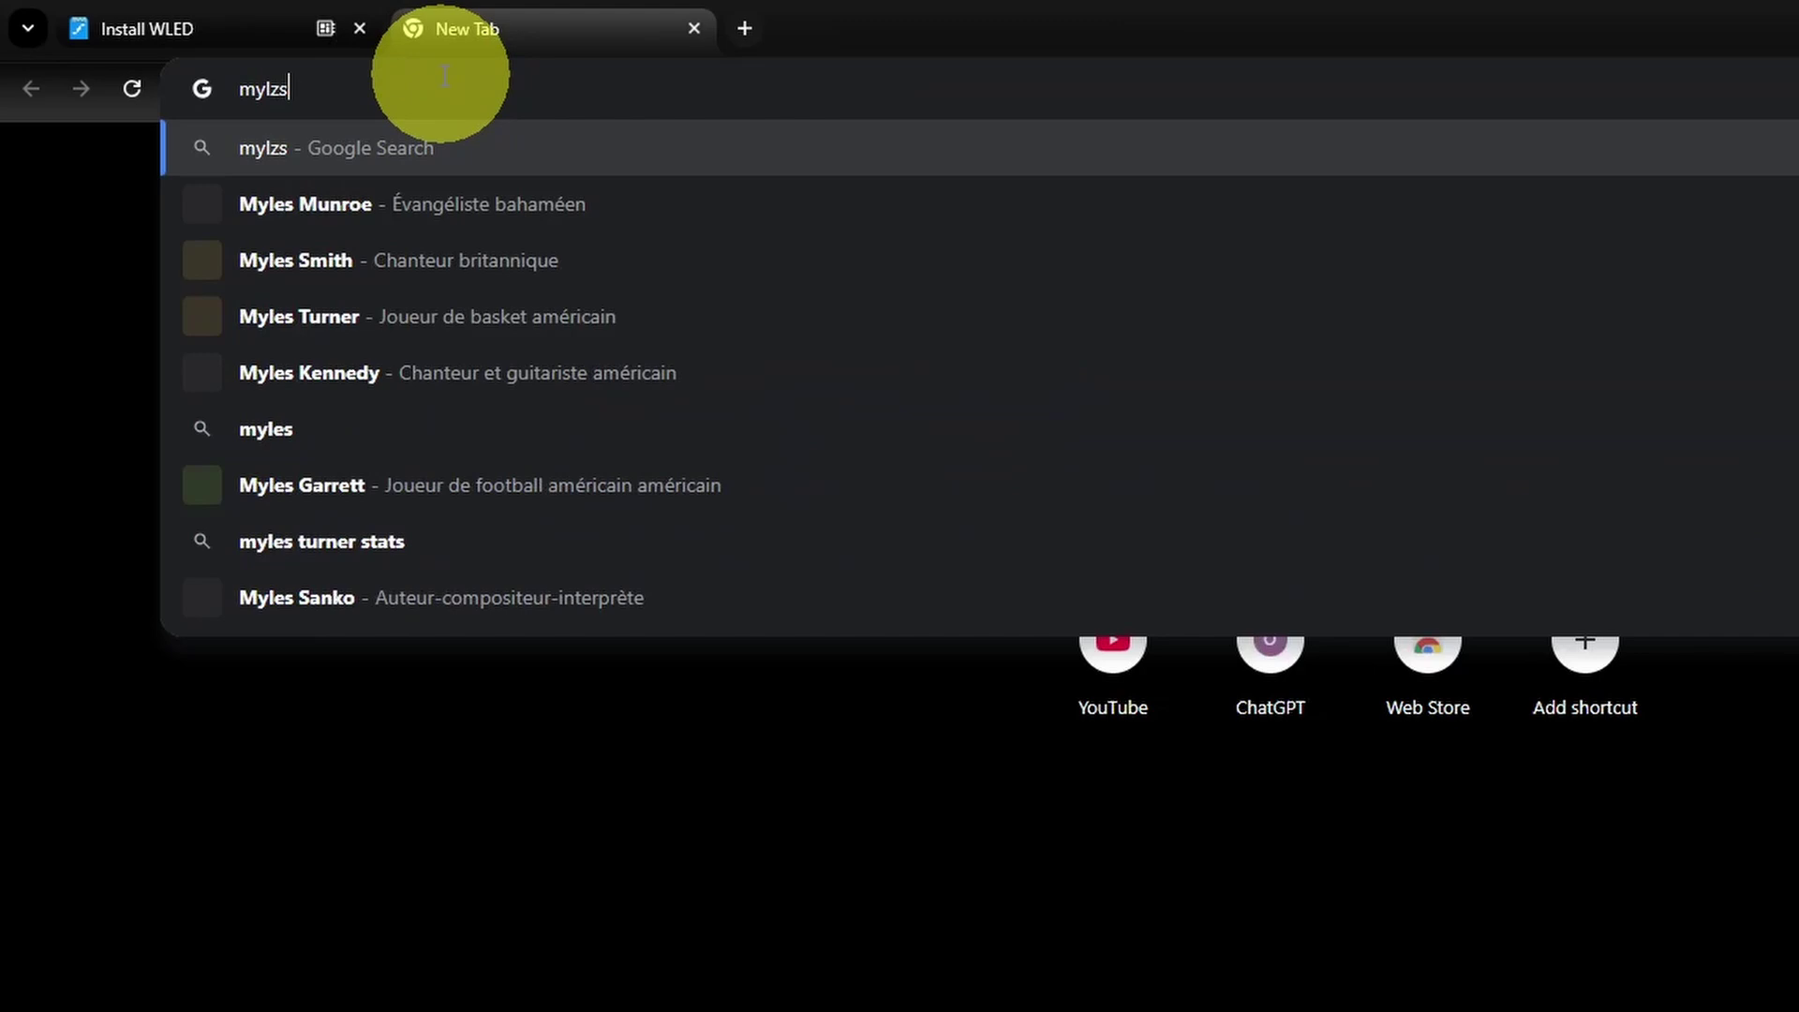
{"action": "key", "text": "BackSpace"}
{"action": "key", "text": "BackSpace"}
{"action": "type", "text": "eds.local"}
{"action": "key", "text": "Return"}
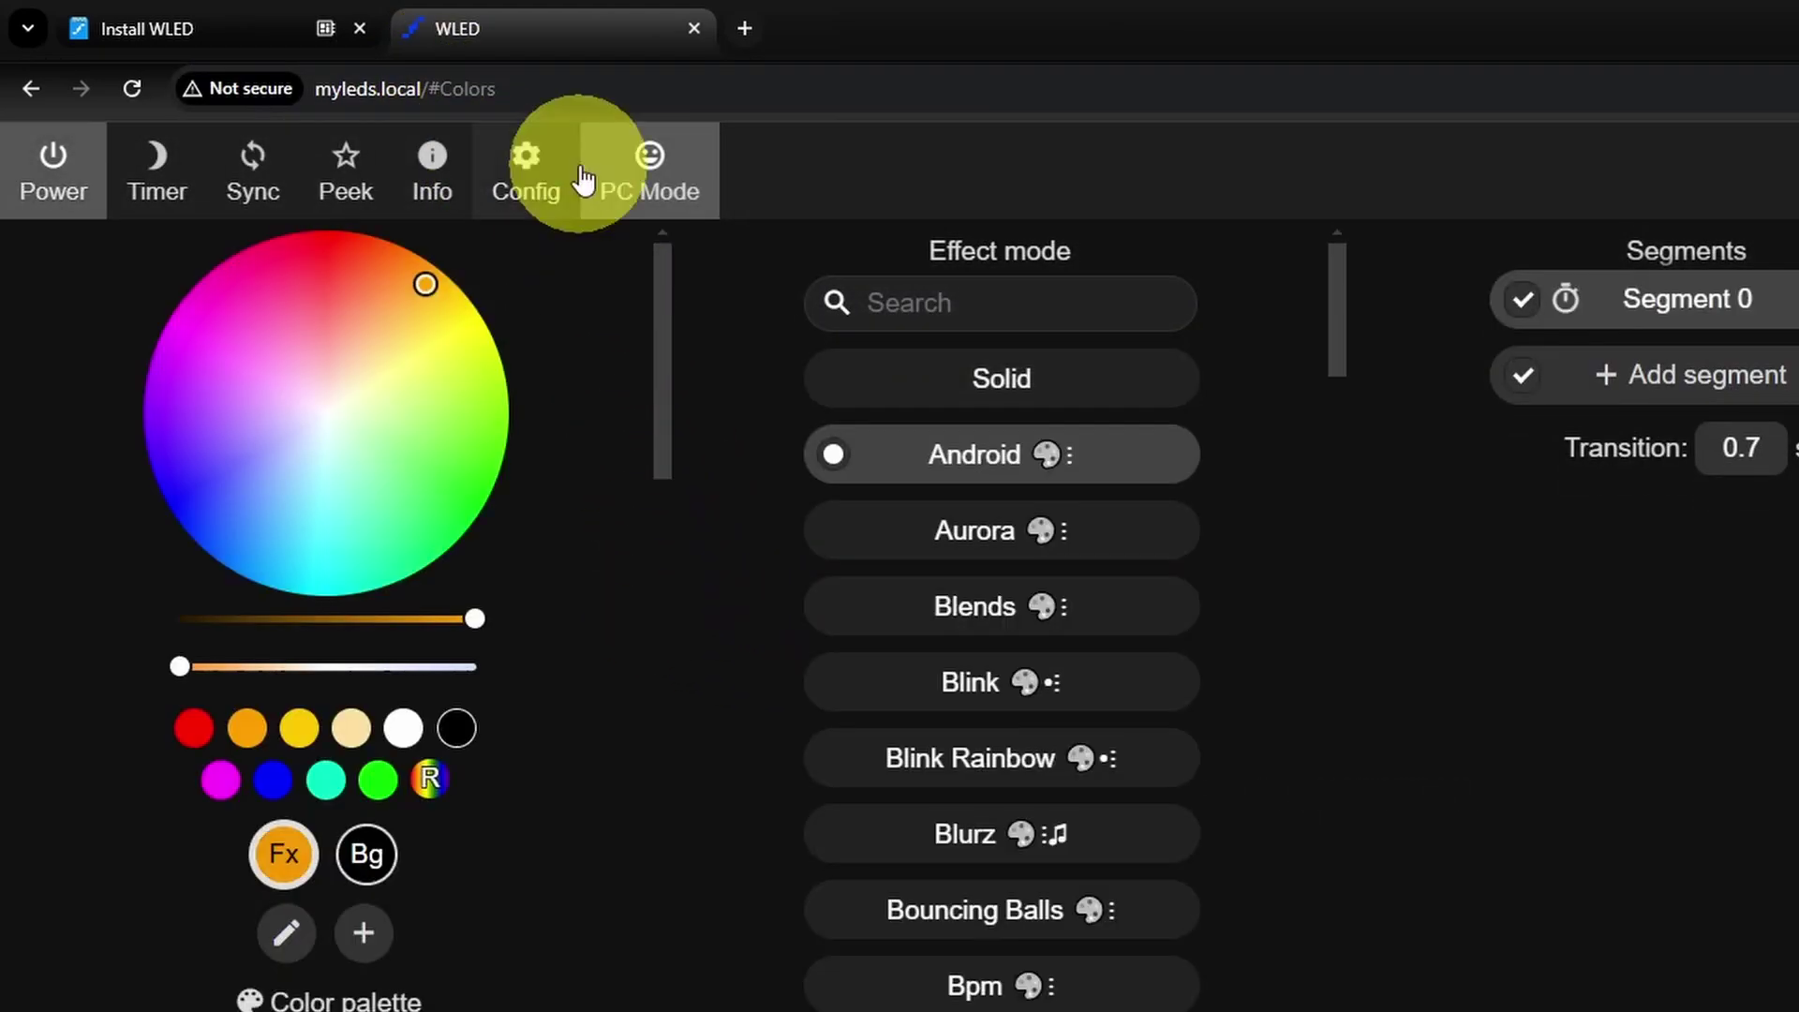
{"action": "scroll", "coordinate": [998, 956], "scroll_direction": "down", "scroll_amount": 5}
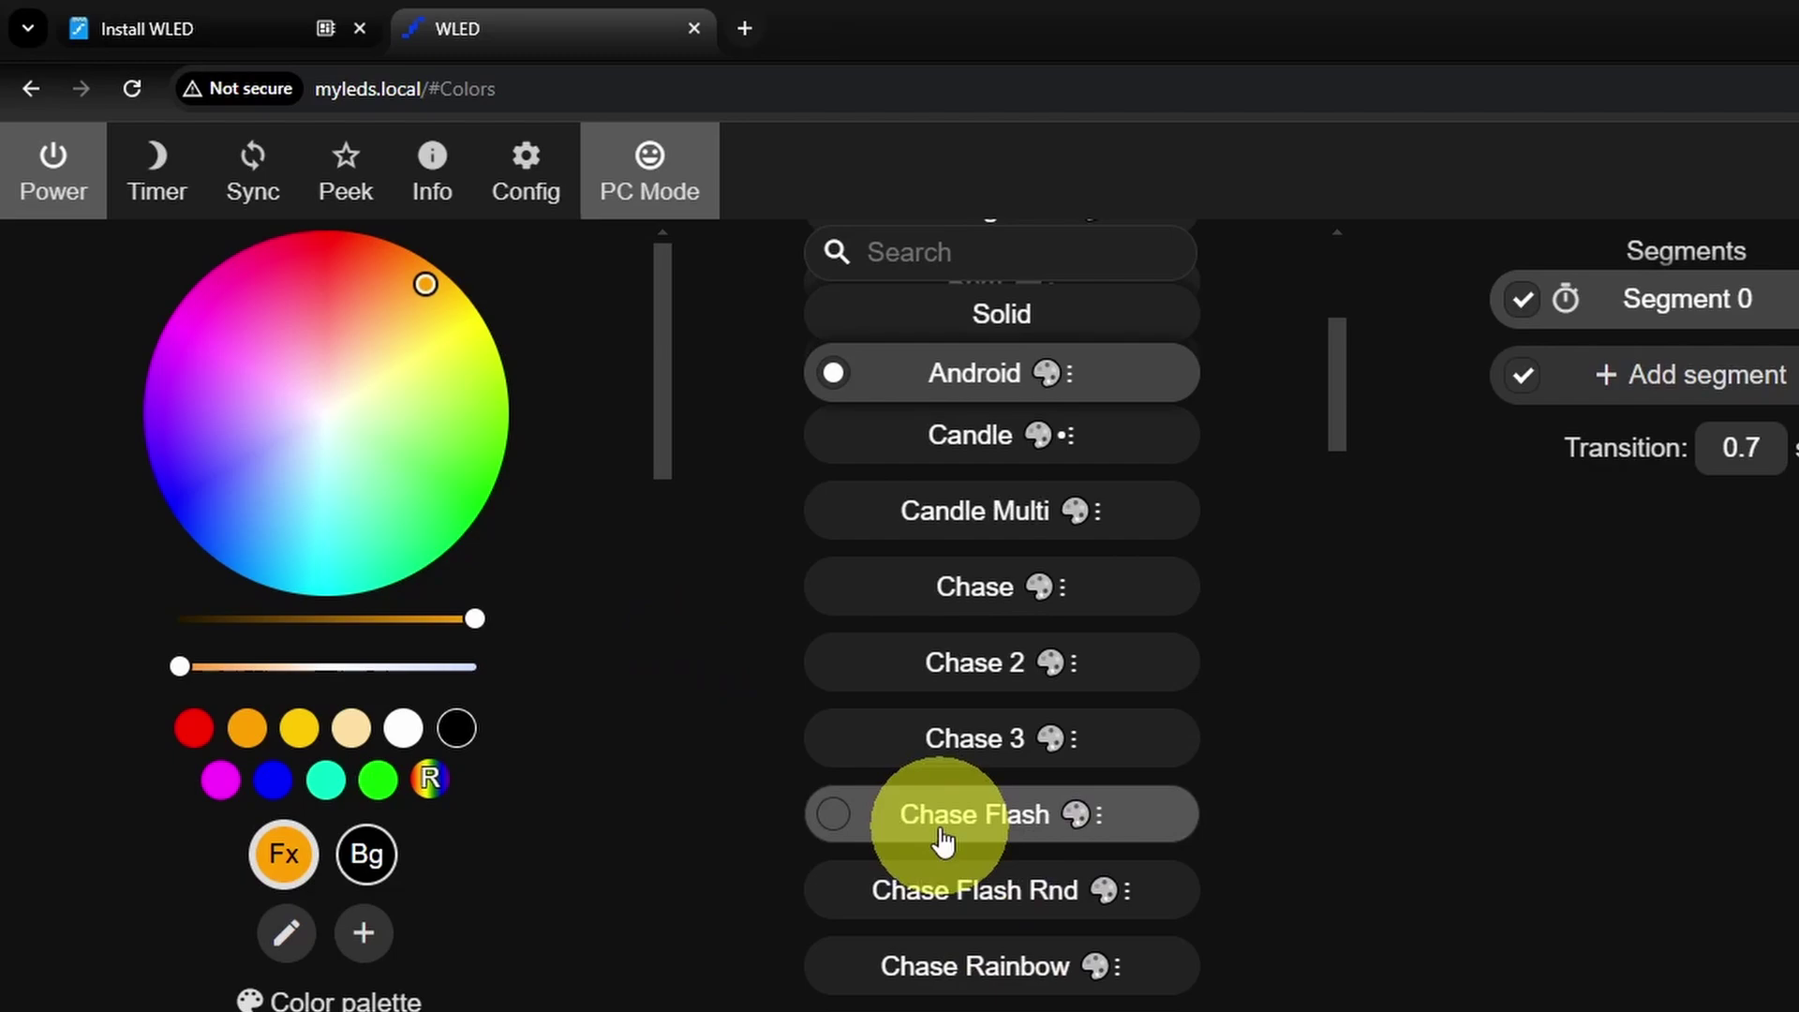
{"action": "left_click", "coordinate": [962, 900]}
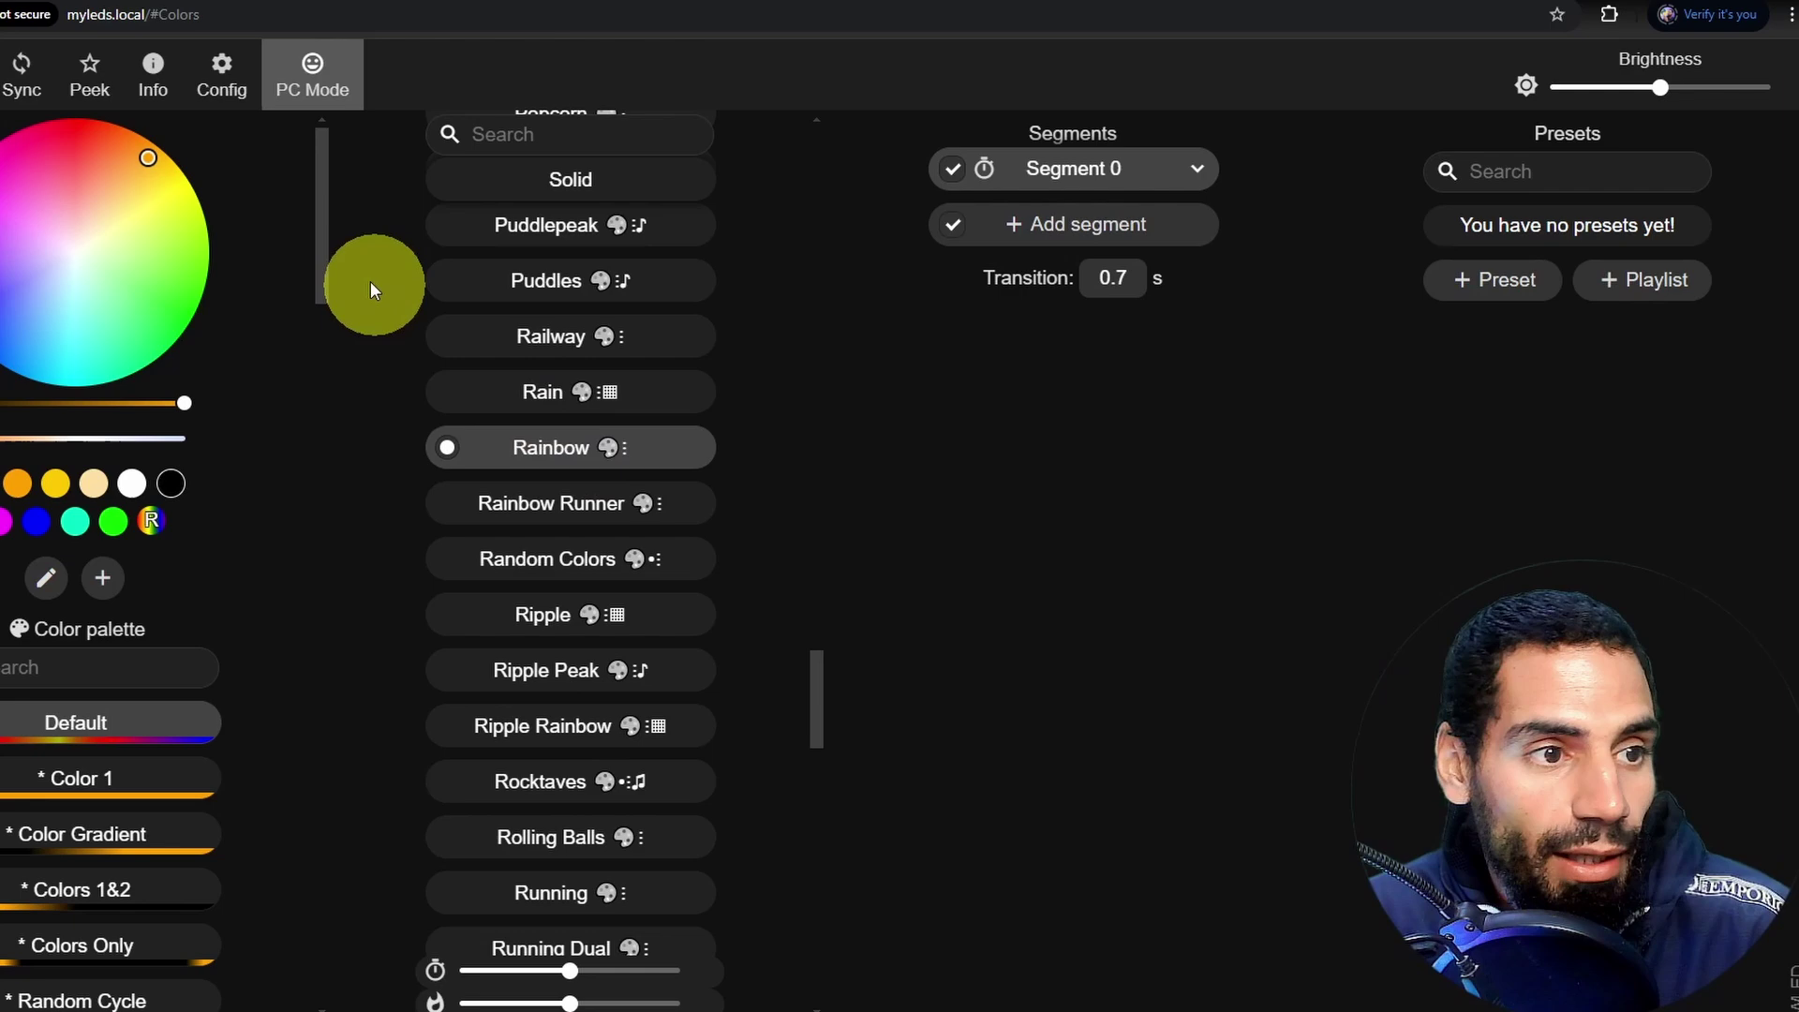
- In LED Preferences, edit the first output's Length value, changing it from 30
{"action": "left_click", "coordinate": [226, 86]}
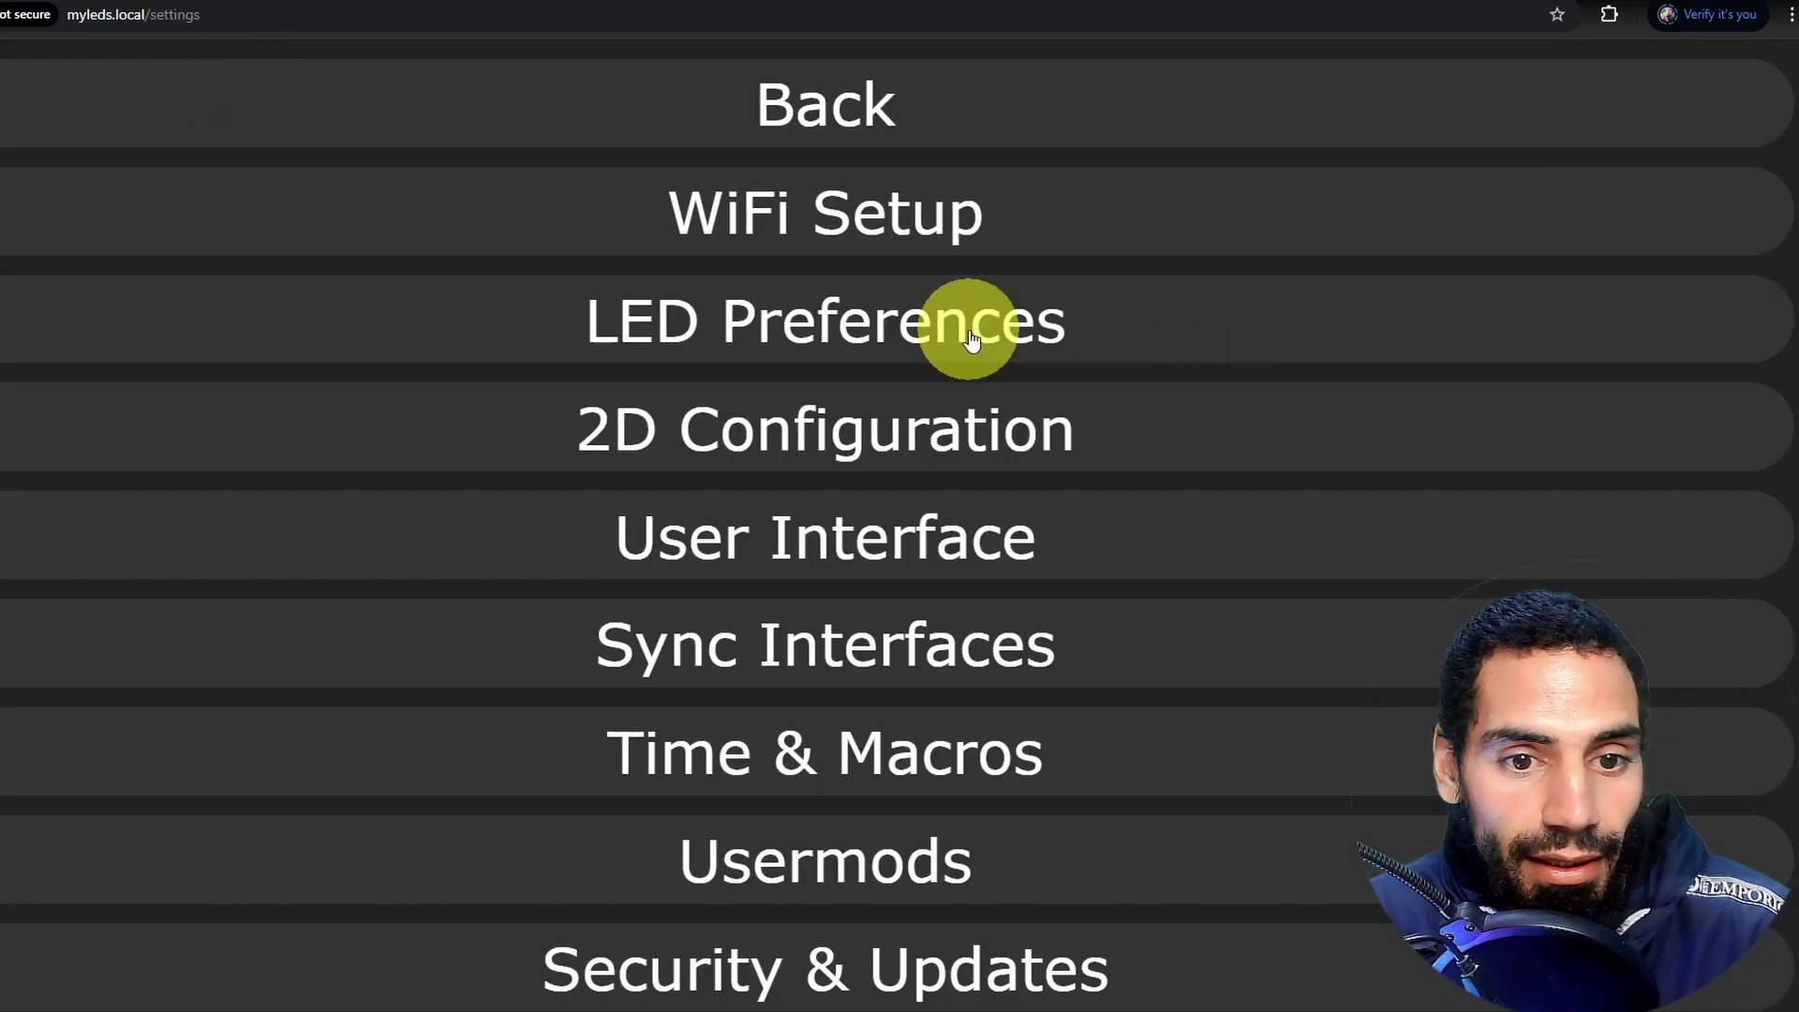
{"action": "left_click", "coordinate": [828, 318]}
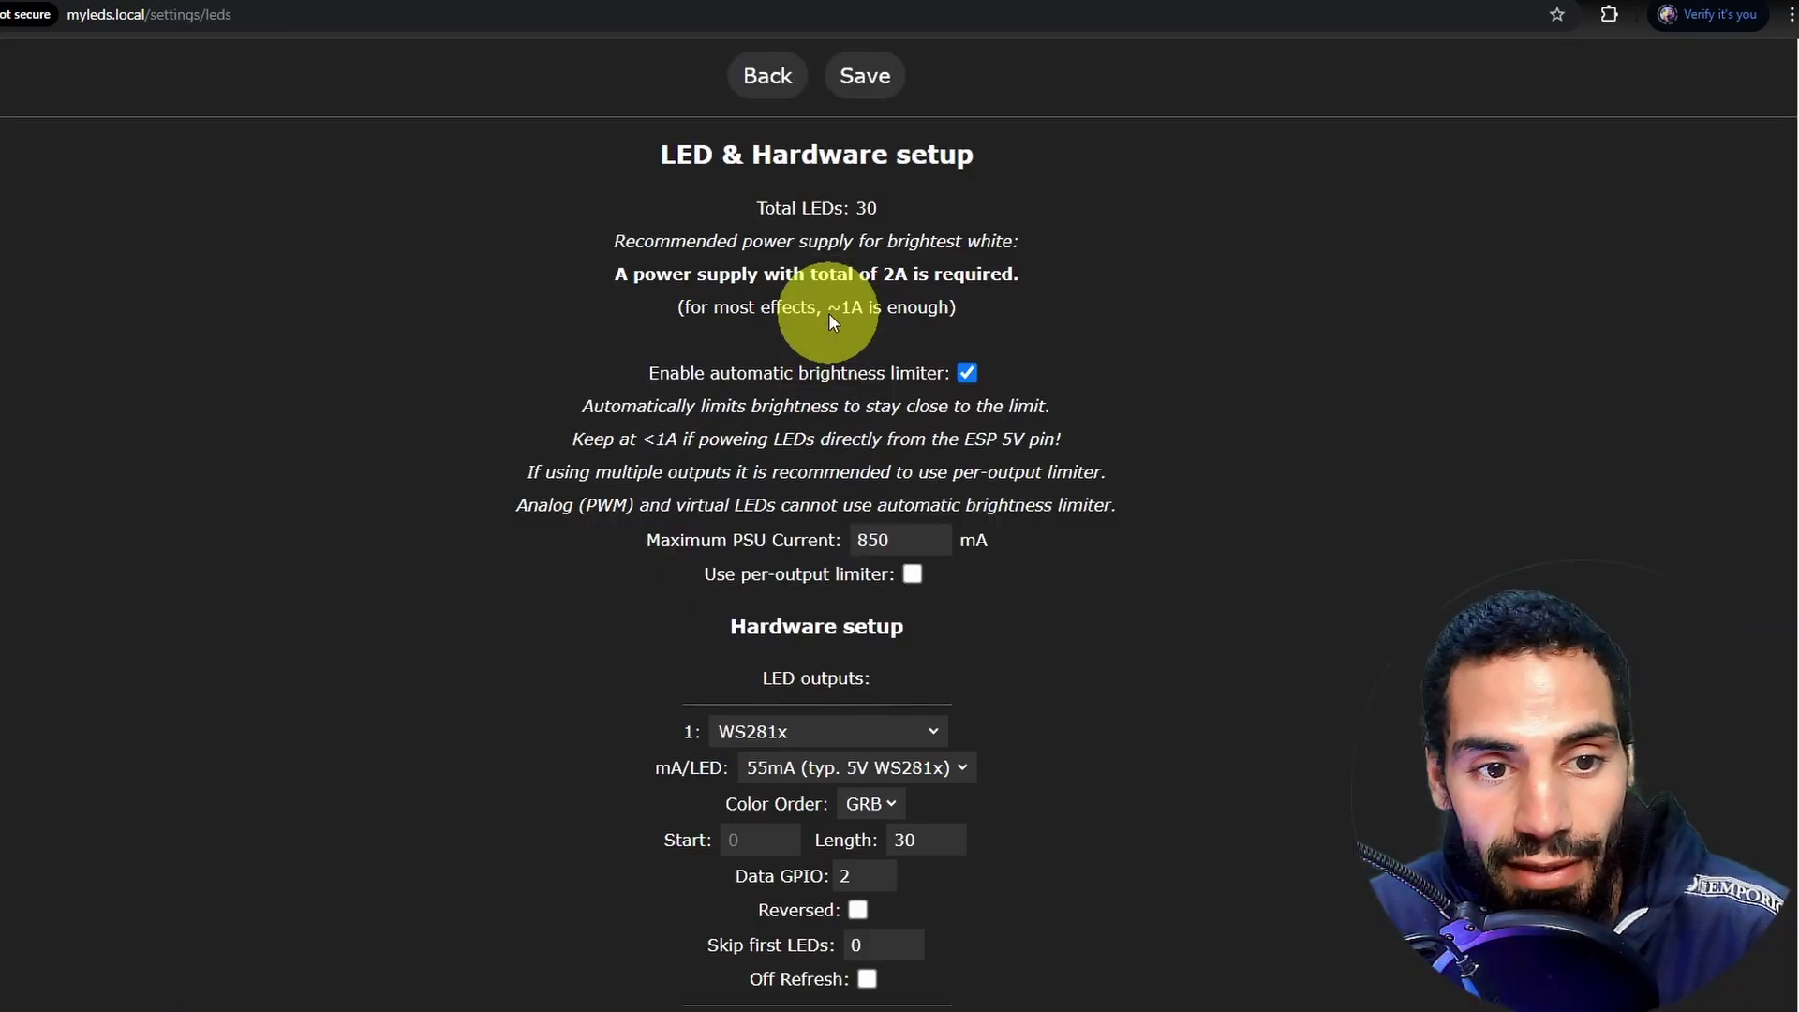
{"action": "scroll", "coordinate": [1178, 684], "scroll_direction": "down", "scroll_amount": 5}
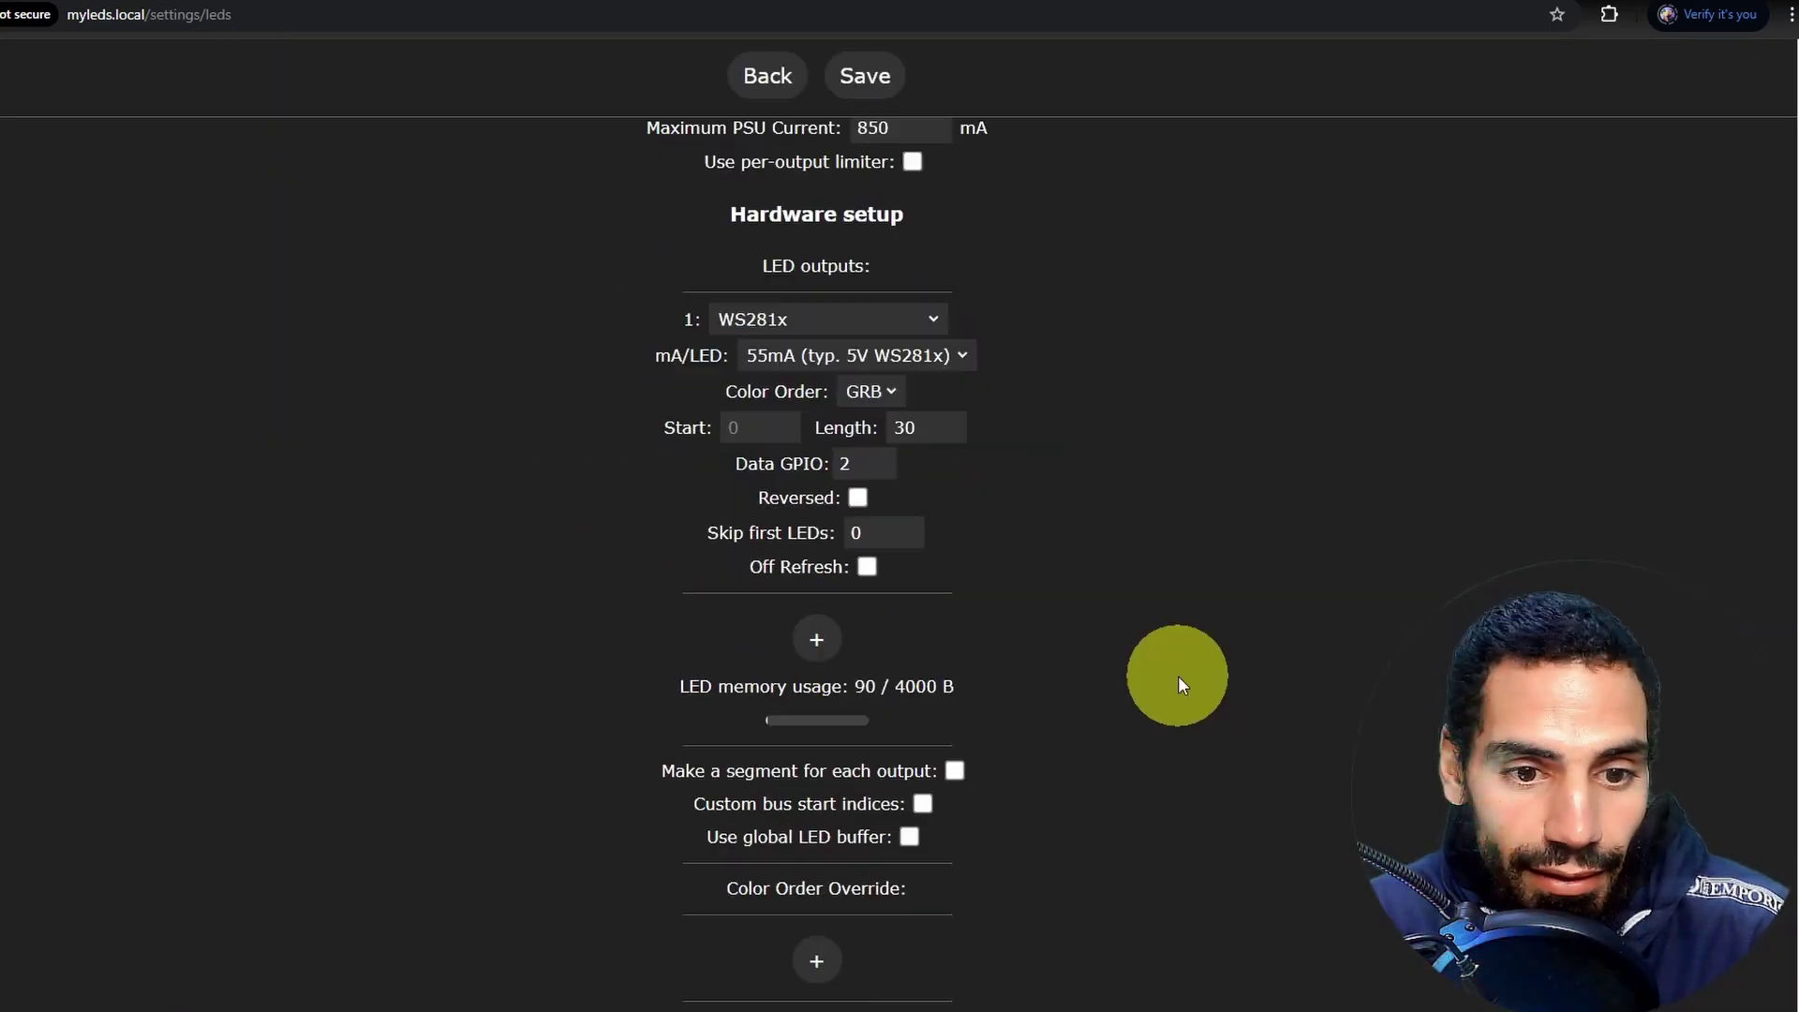
{"action": "left_click", "coordinate": [931, 427]}
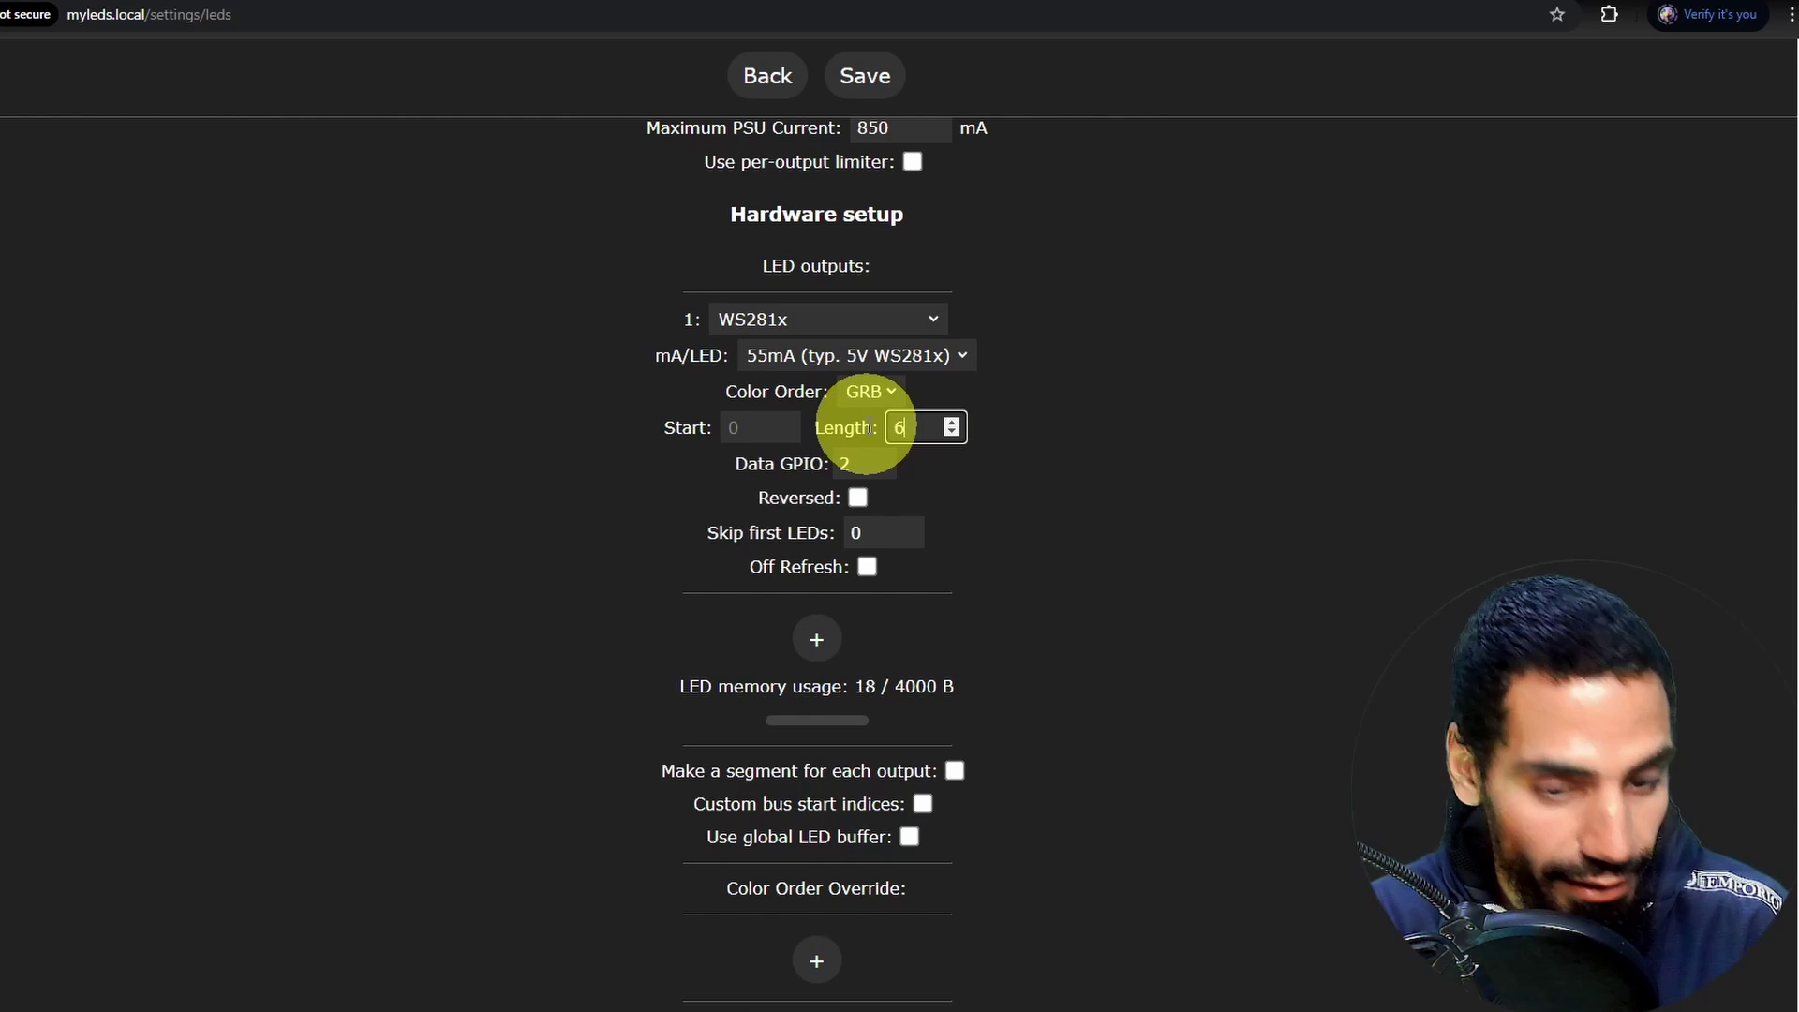
{"action": "scroll", "coordinate": [1177, 534], "scroll_direction": "down", "scroll_amount": 15}
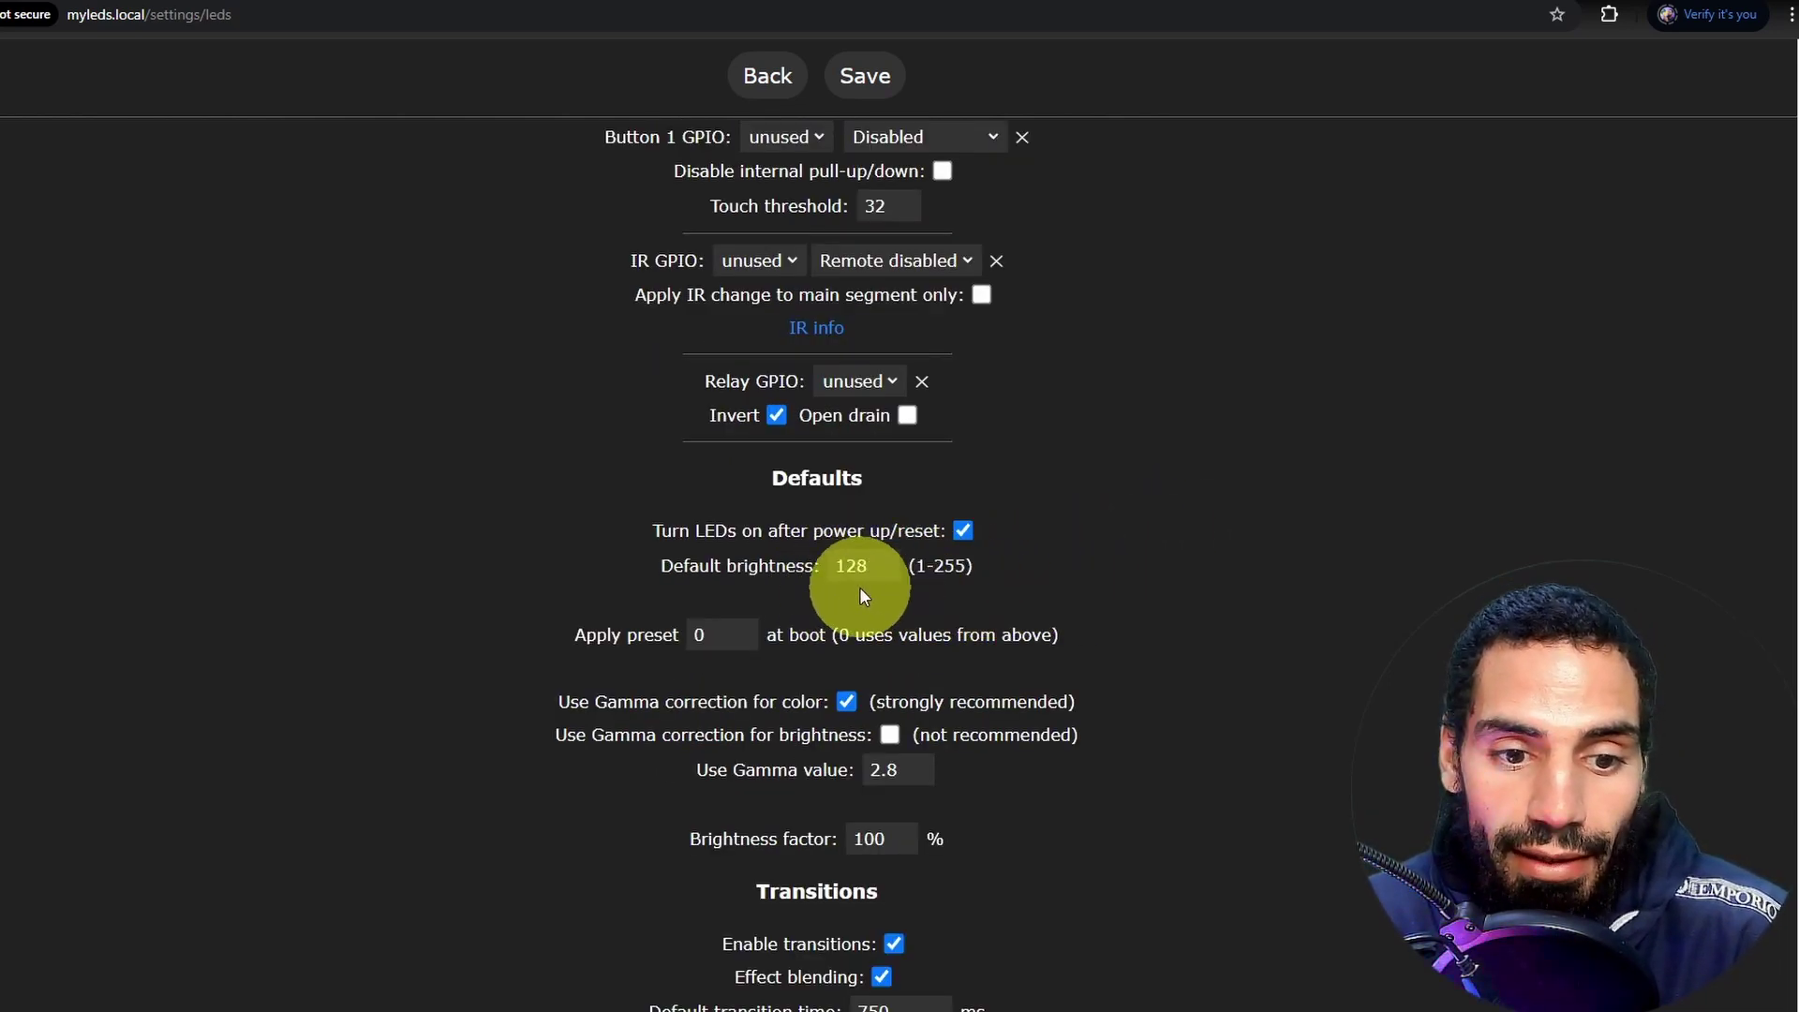
{"action": "scroll", "coordinate": [1040, 553], "scroll_direction": "down", "scroll_amount": 2}
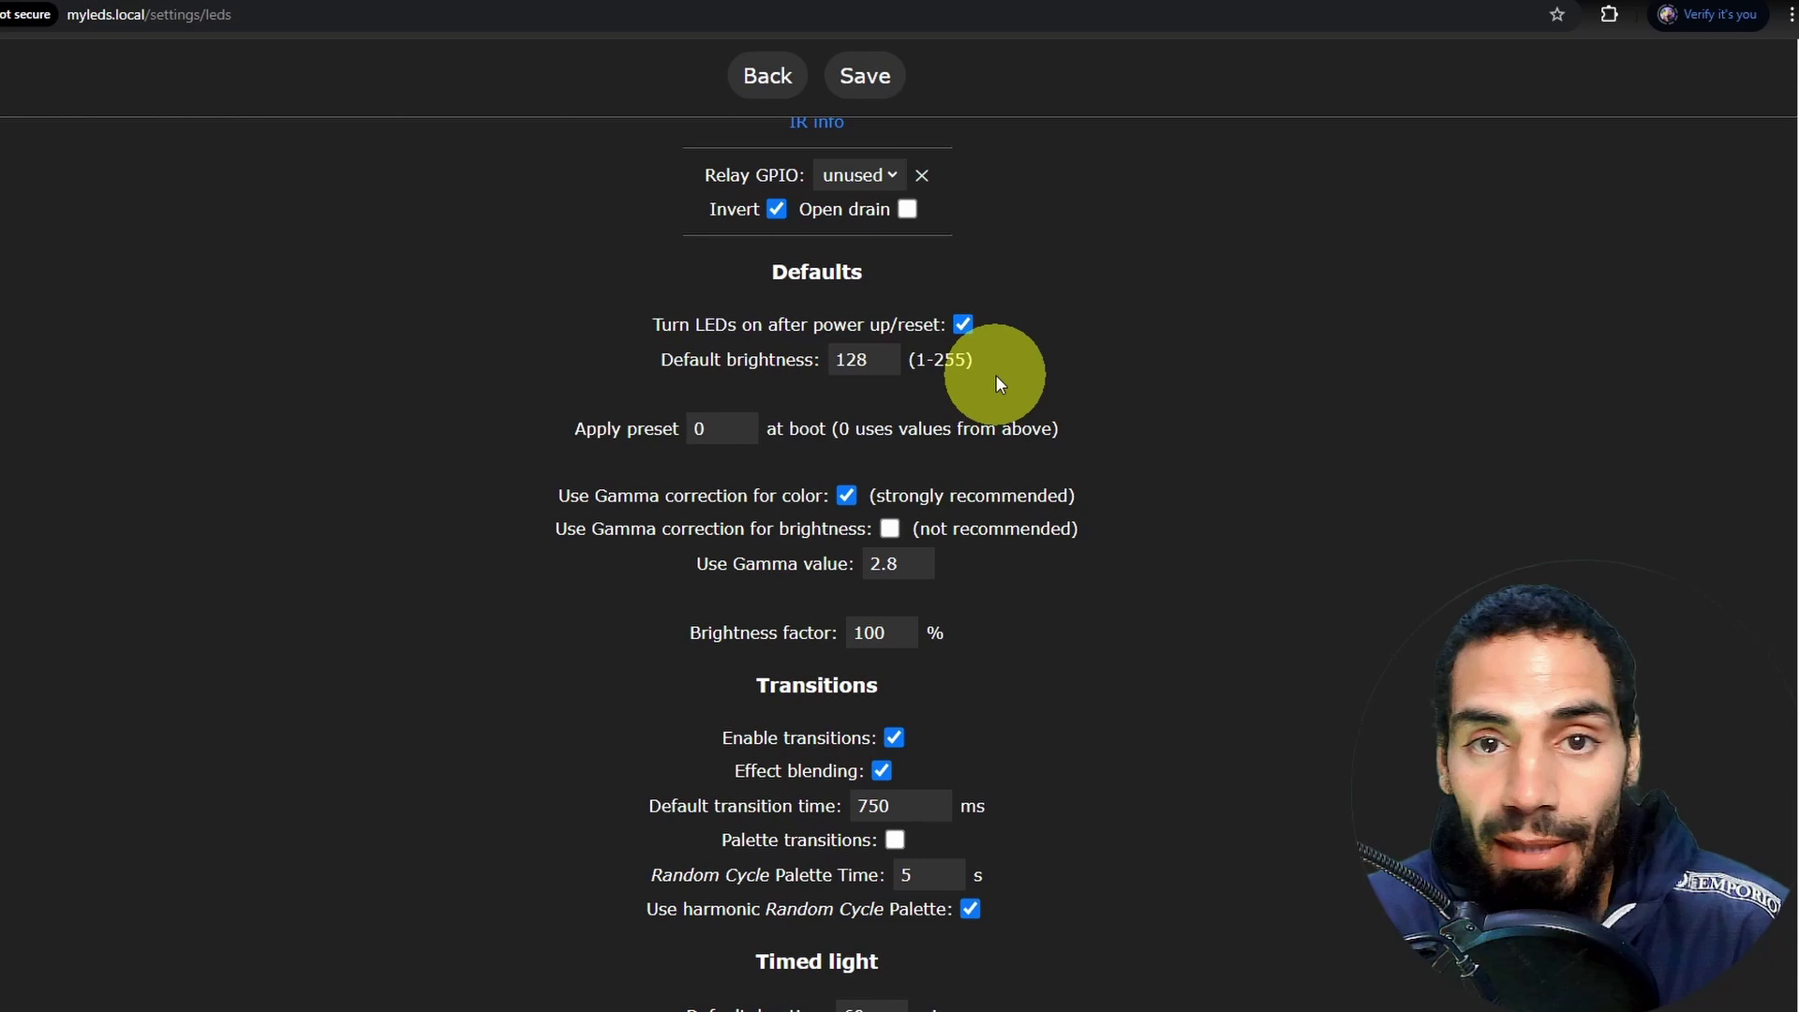
{"action": "scroll", "coordinate": [1025, 527], "scroll_direction": "down", "scroll_amount": 2}
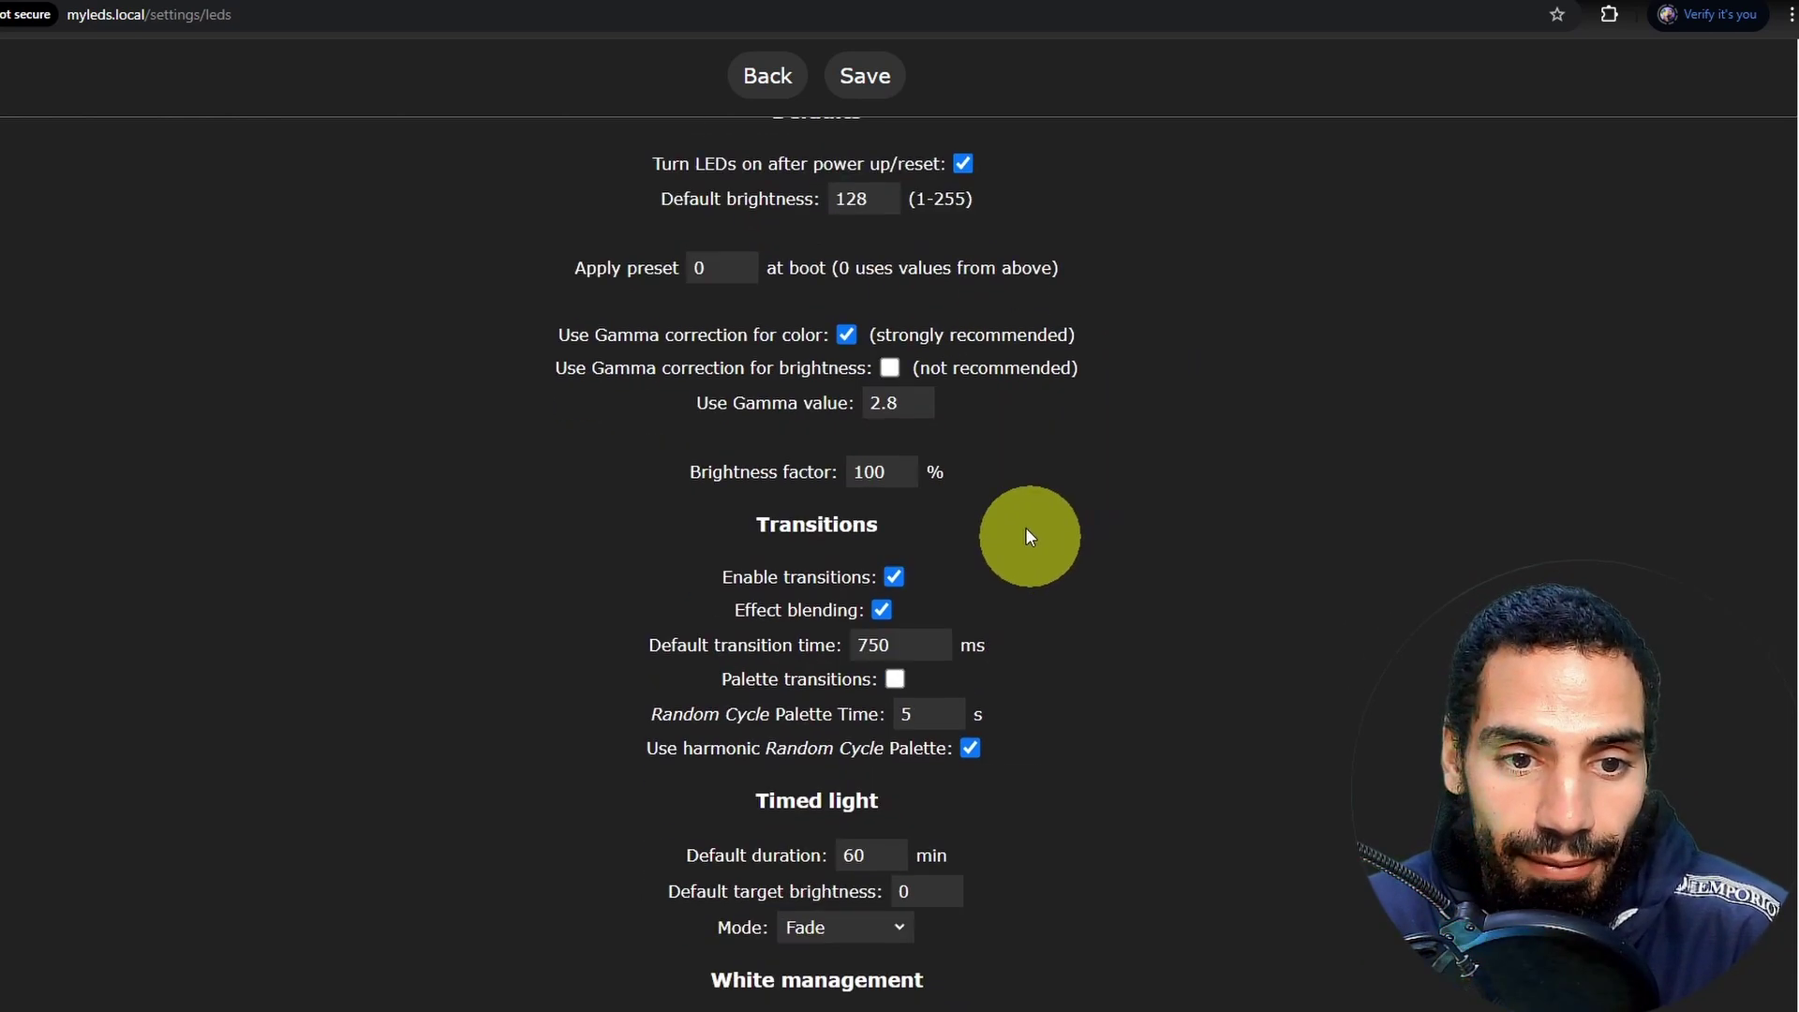
{"action": "scroll", "coordinate": [1087, 637], "scroll_direction": "down", "scroll_amount": 3}
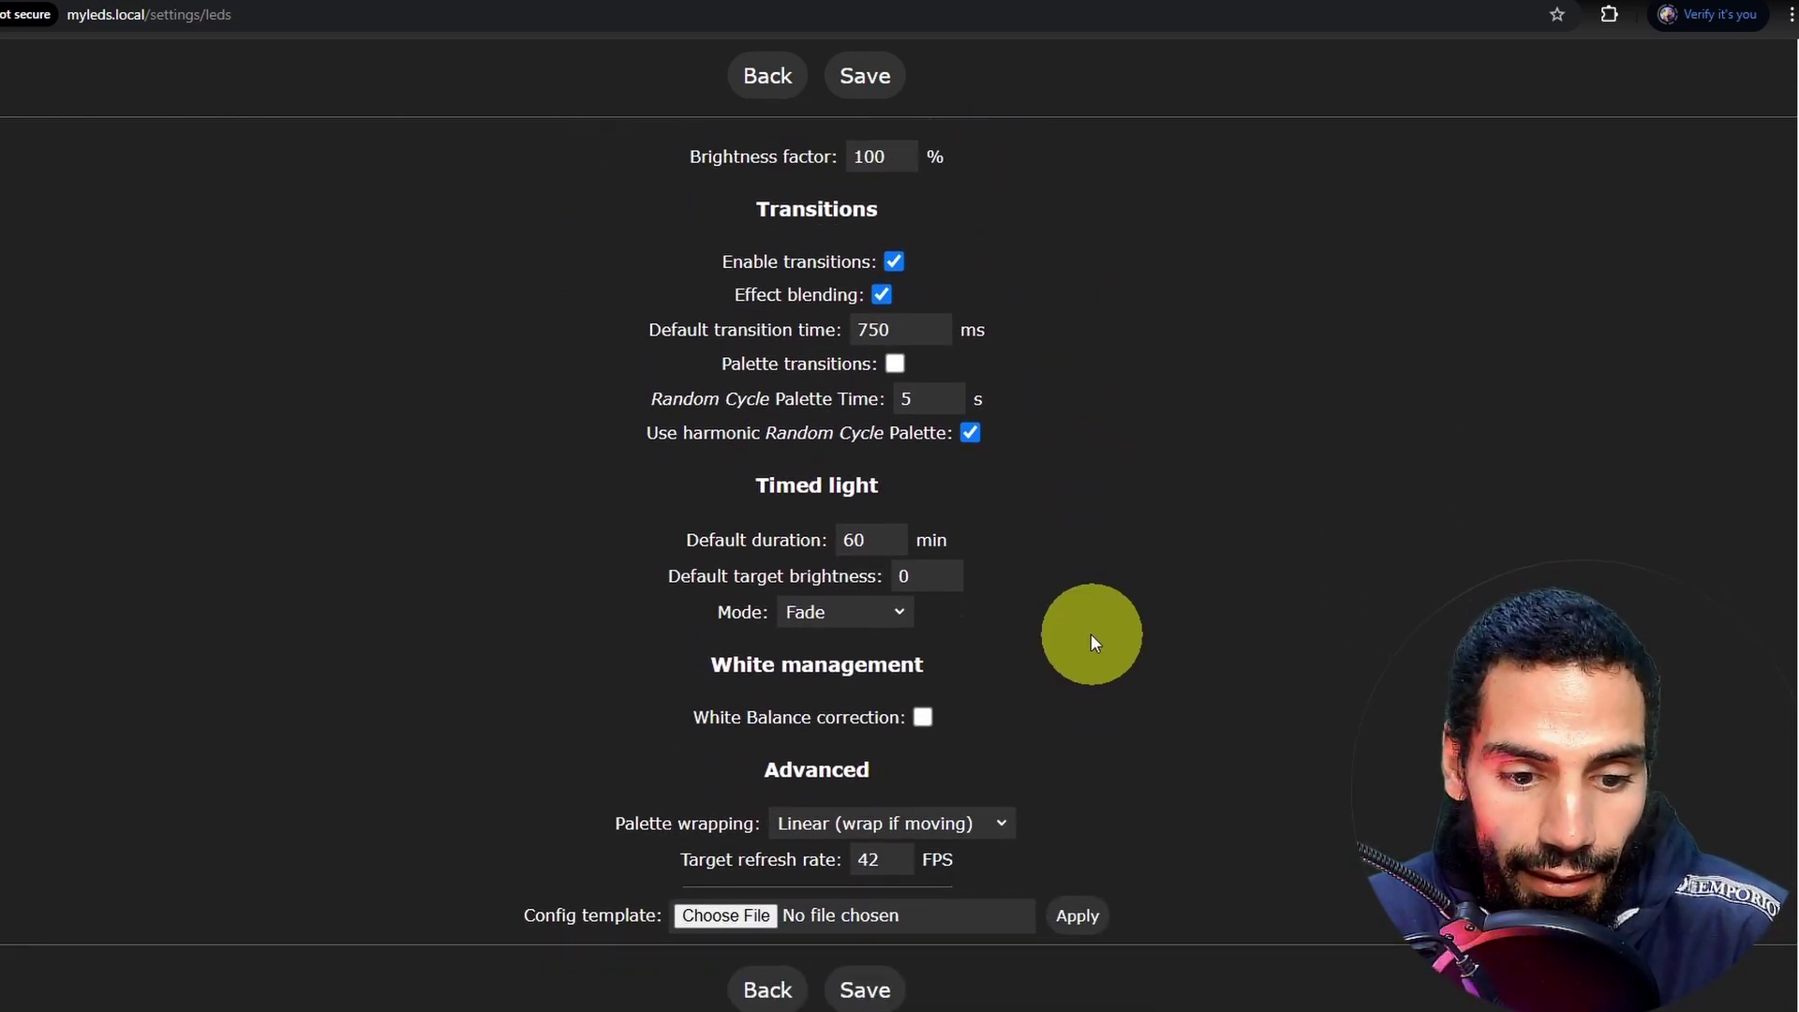